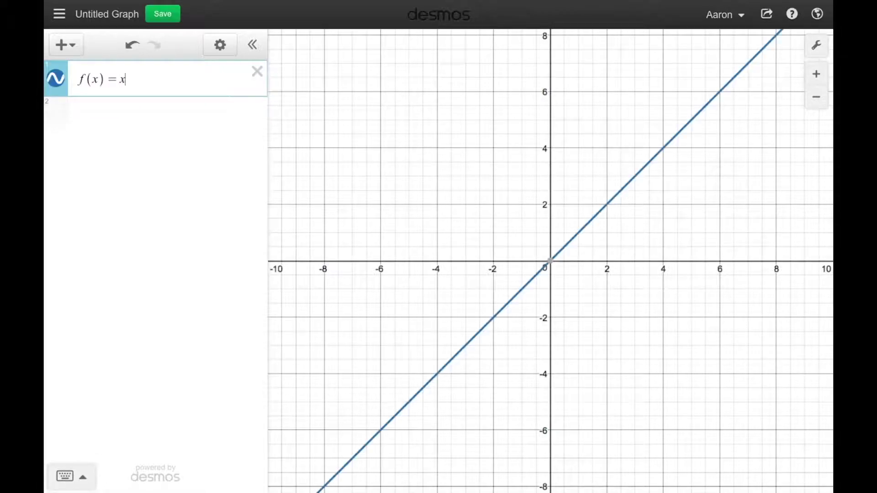
Step: Change the function to f(x) = x² + 1 and insert the Secant Line.jpeg image
key(Right)
text(+1)
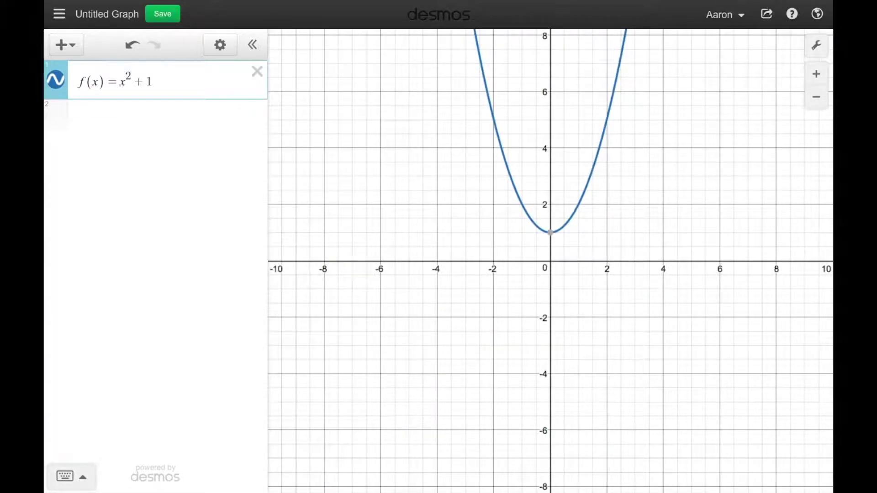
click(155, 122)
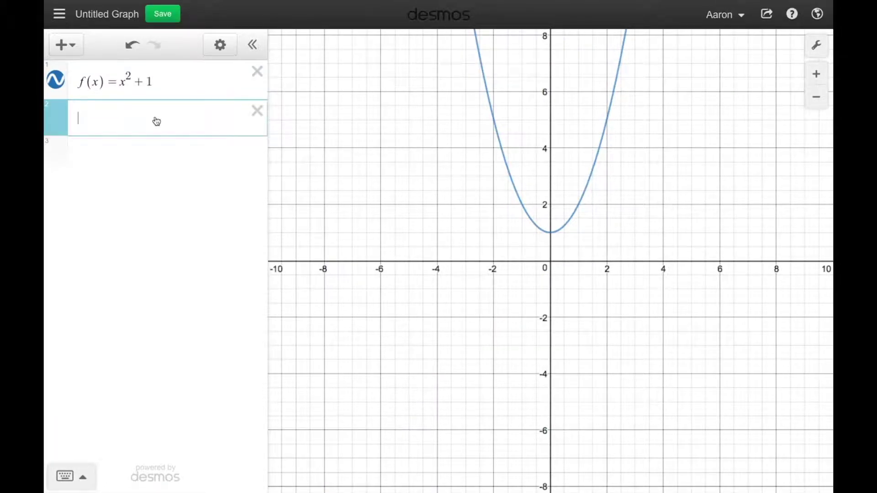
click(64, 44)
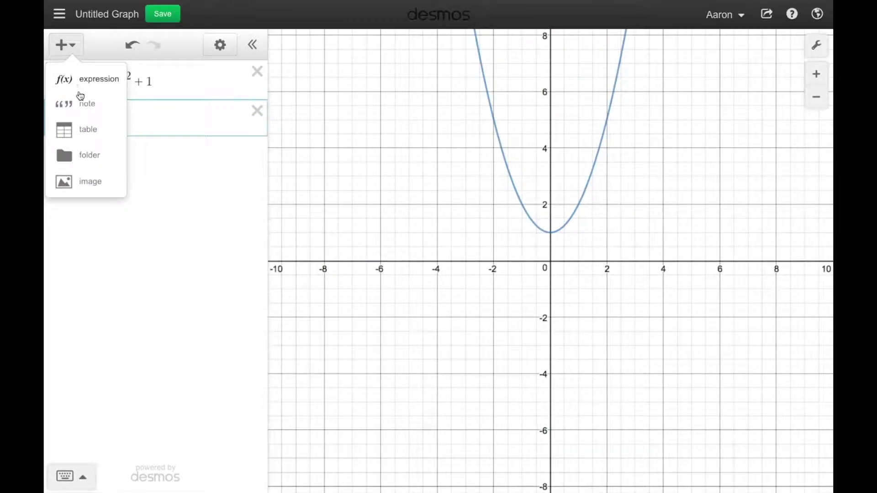
click(90, 182)
double_click(304, 84)
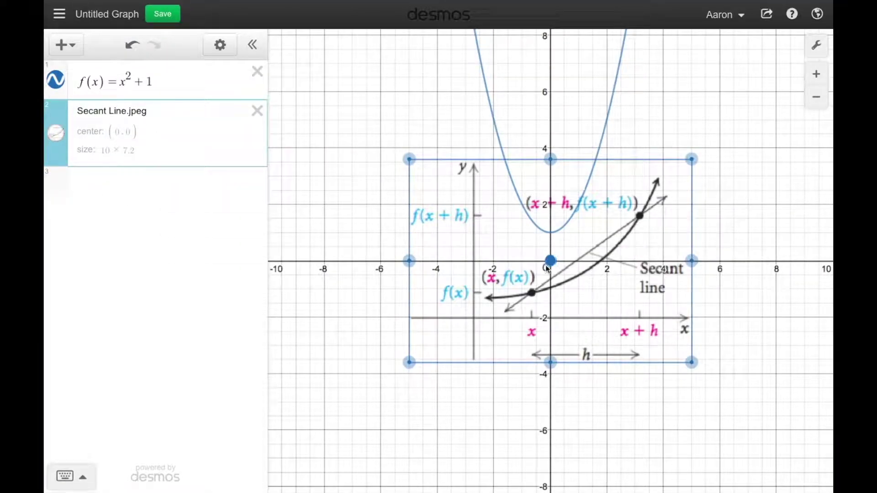
Step: Move and shrink the Secant Line.jpeg diagram into the graph's upper-right quadrant
drag(552, 255, 700, 145)
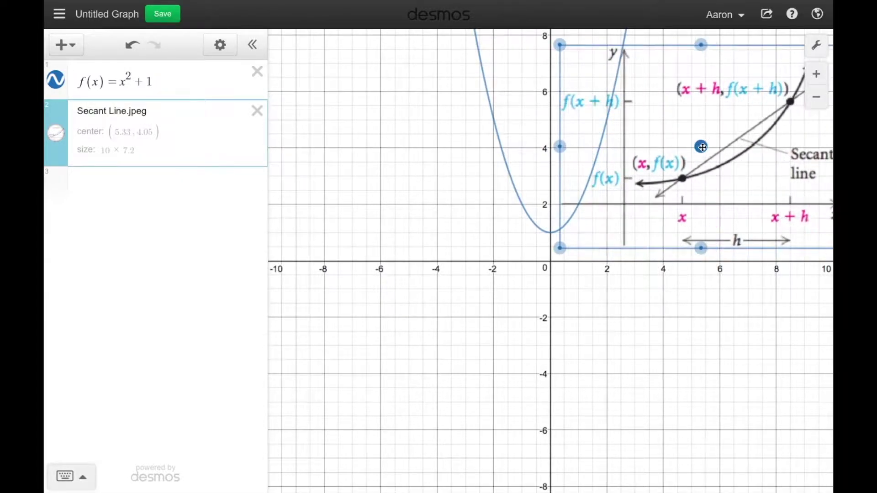
drag(555, 40, 638, 101)
drag(673, 151, 633, 172)
Step: In graph settings, turn on Projector Mode and turn off Grid and Axis Numbers
click(816, 45)
click(745, 60)
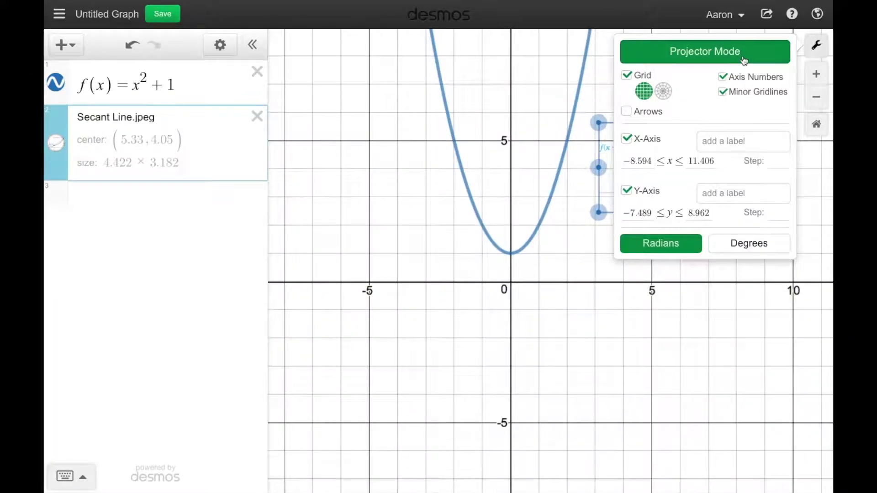
click(637, 79)
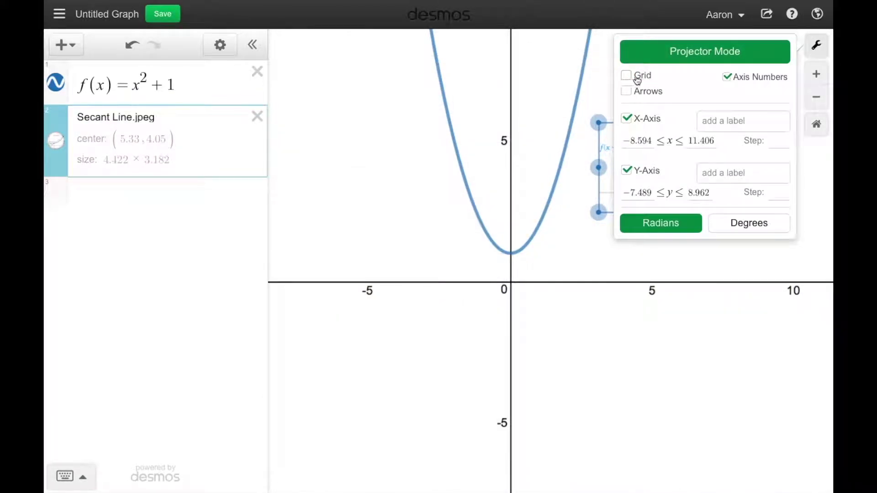
click(728, 78)
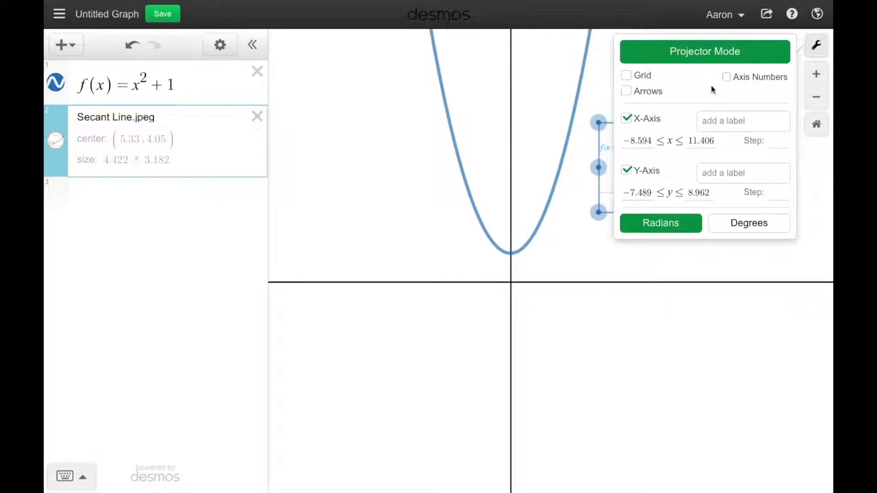
click(816, 48)
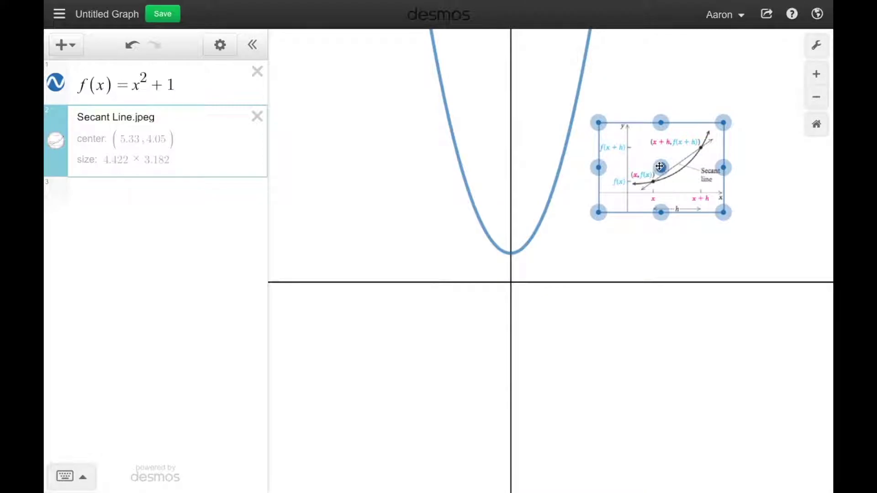
Step: Enlarge the secant diagram beside the parabola and move its item to the top of the list
drag(660, 168, 642, 196)
drag(704, 149, 723, 139)
drag(640, 192, 679, 187)
drag(61, 116, 74, 73)
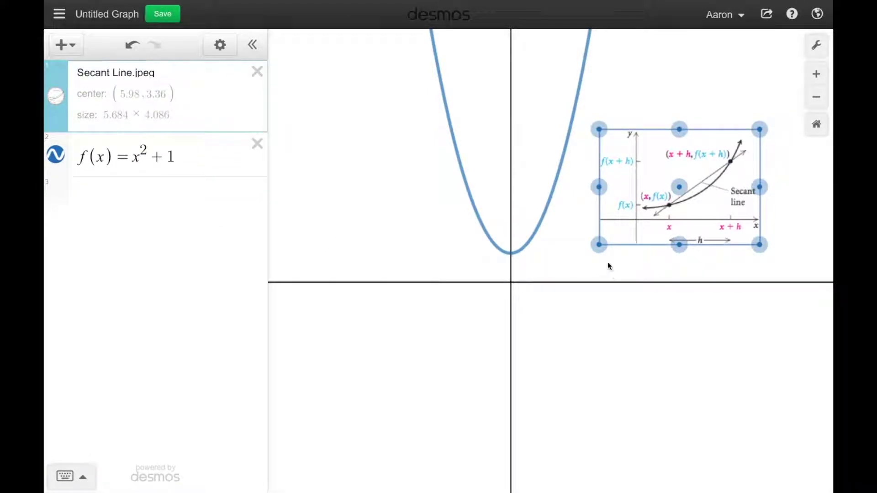
click(566, 246)
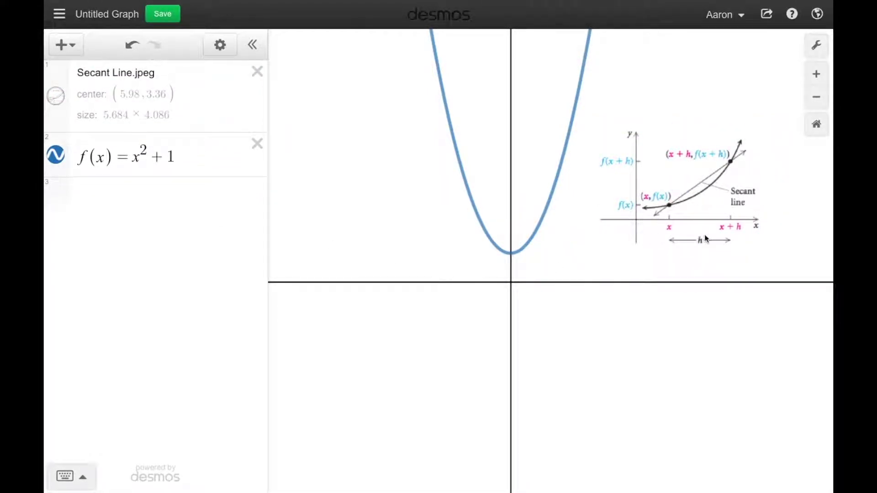
scroll(711, 203, up, 10)
Step: Create slider x₁ = 2 with a range of 2 to 3
click(191, 205)
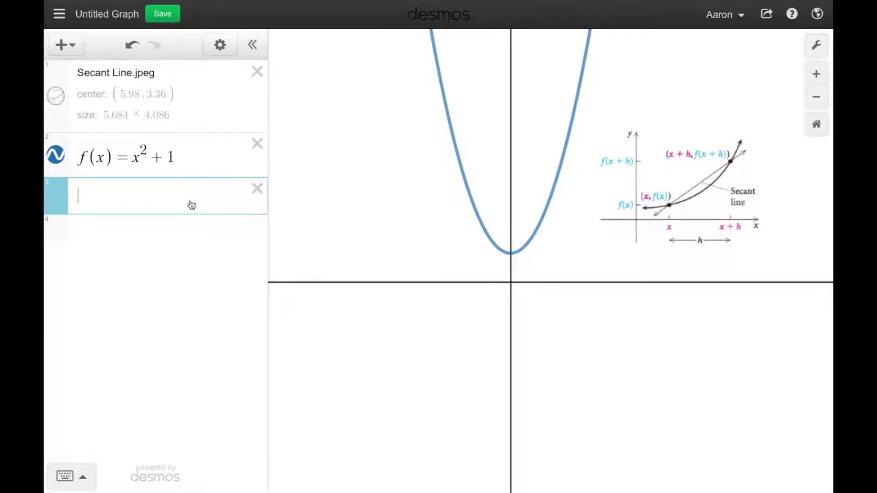
text(x_1 )
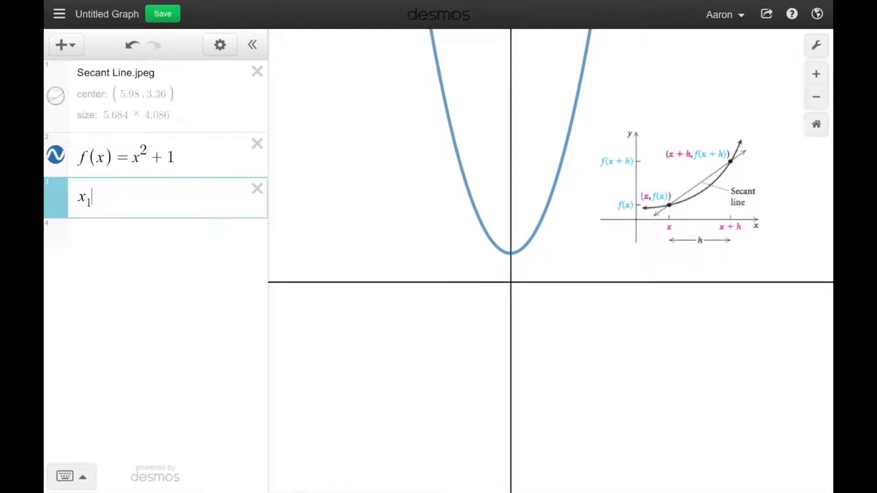
text(= 2)
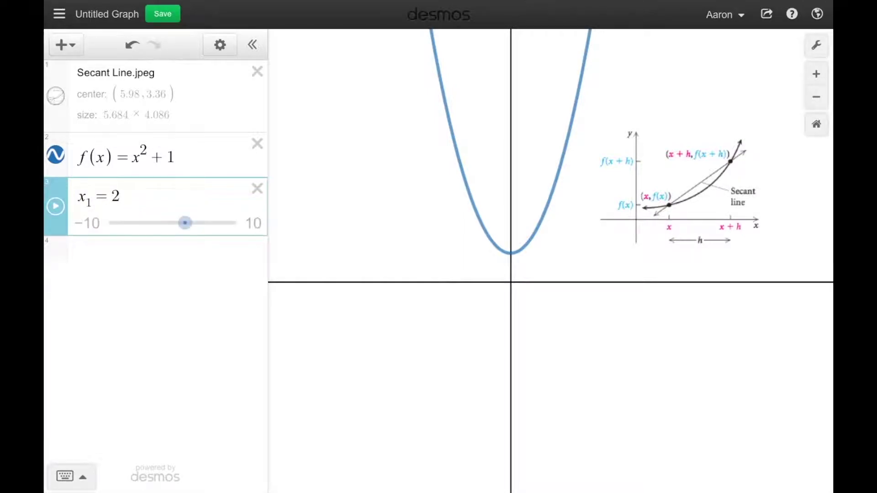
click(88, 222)
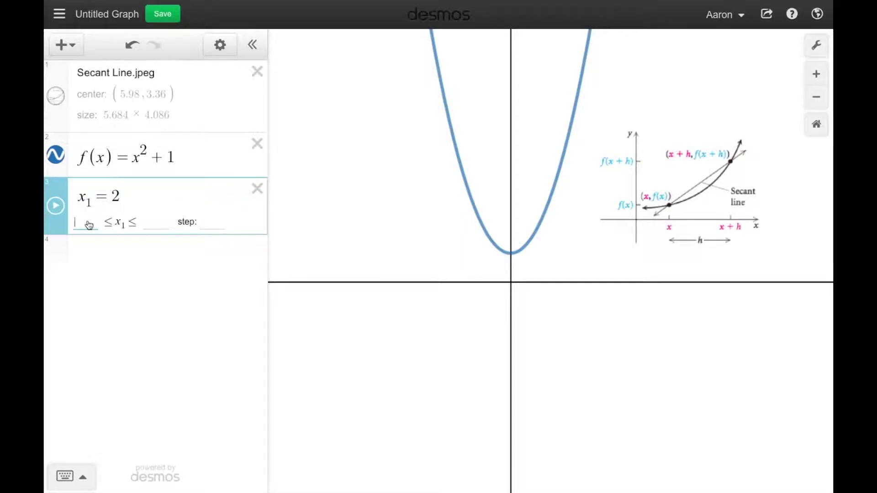
click(146, 230)
click(254, 226)
text(3)
click(83, 253)
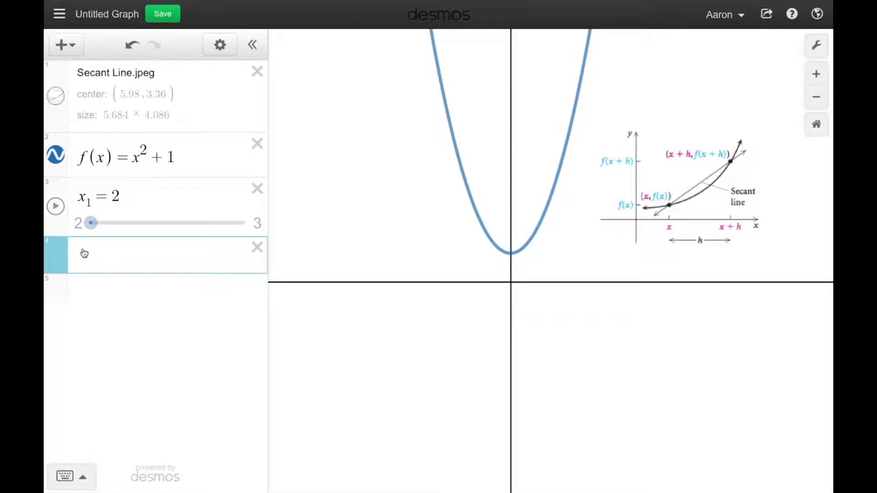
Step: Create slider h with range 0.1 to 1 and set it to 0.1
text(h=1)
key(BackSpace)
text(1)
click(92, 280)
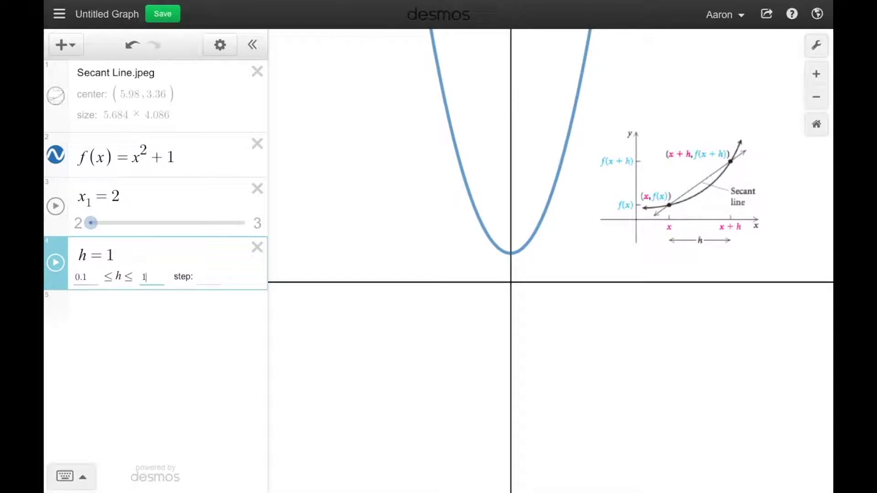
click(89, 315)
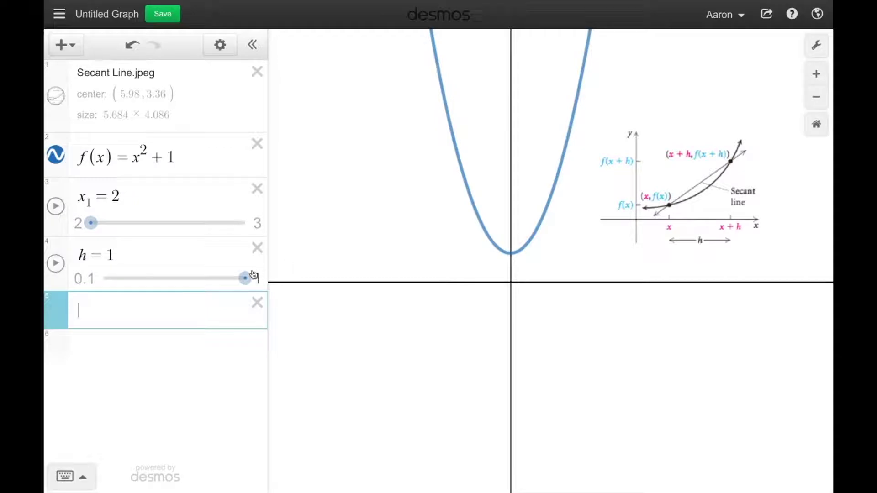
drag(246, 277, 81, 302)
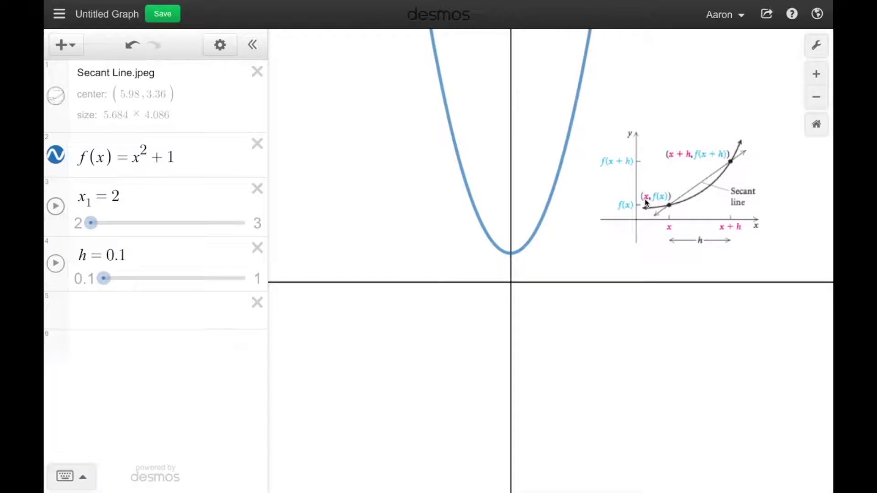
click(84, 322)
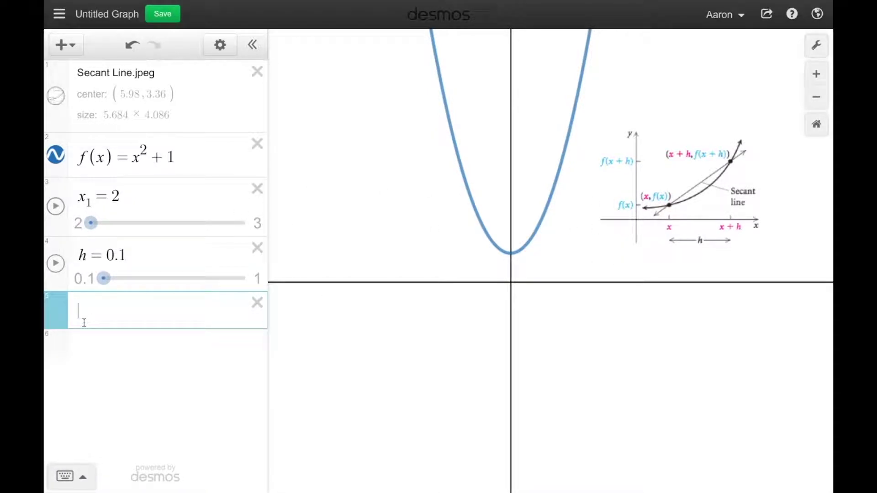
Step: Define y₁ = f(x₁) and plot the point (x₁, y₁) with its label showing (2, 5)
text(y_1=)
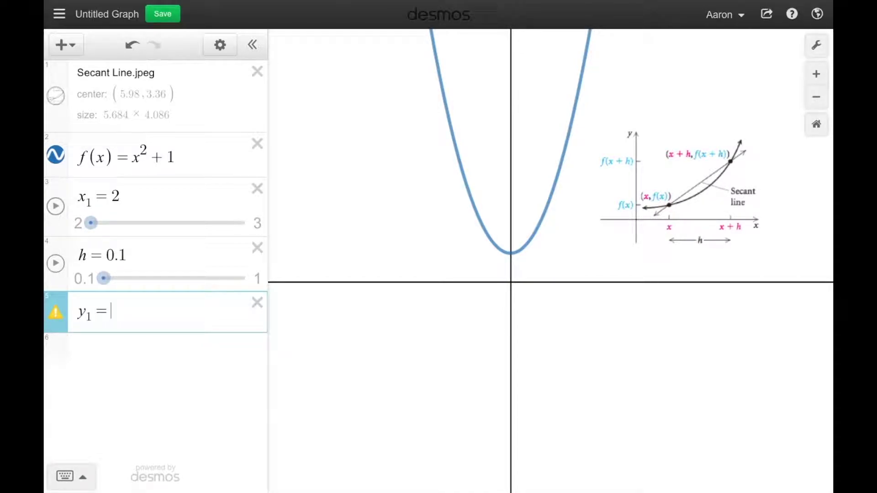
text(f(x)
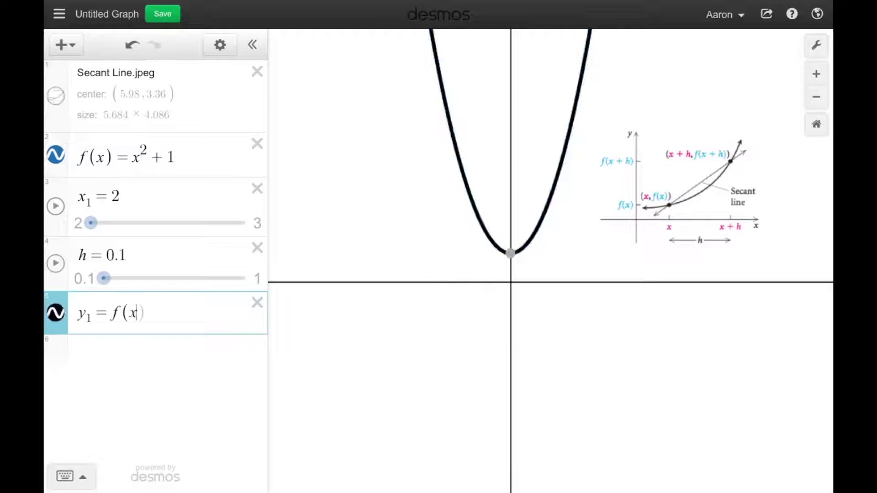
text(_1))
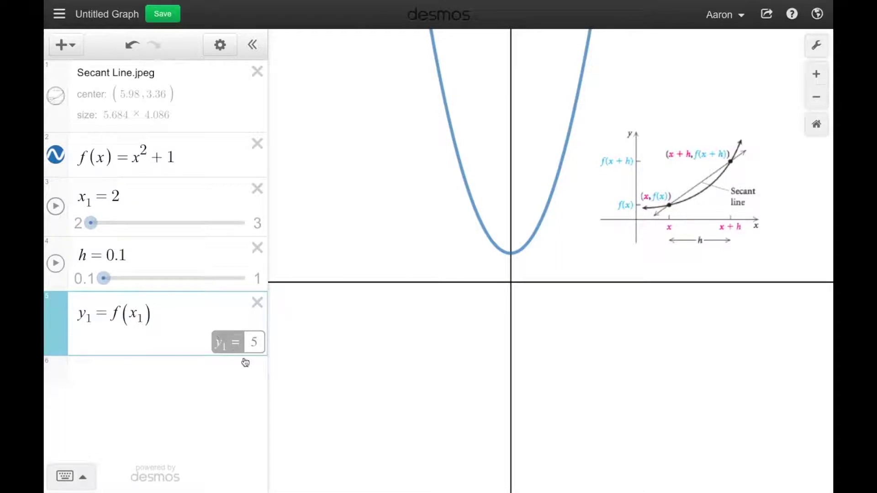
click(108, 370)
text((x1,)
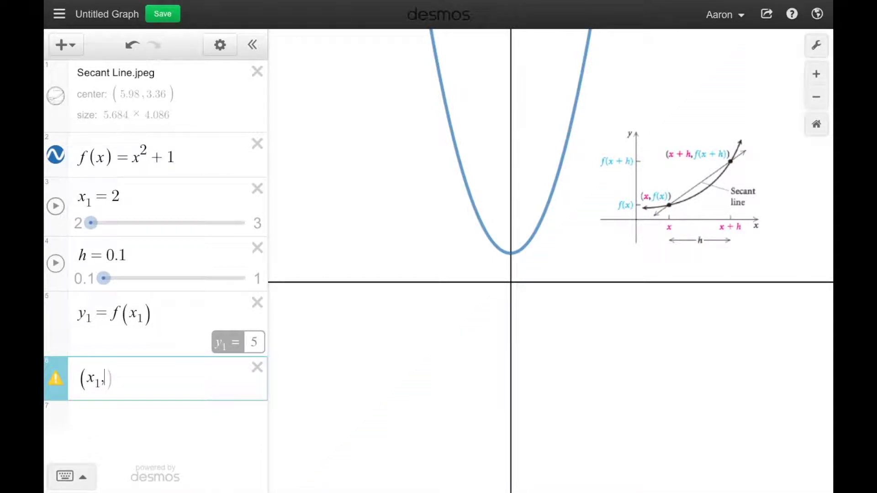
text(y1)
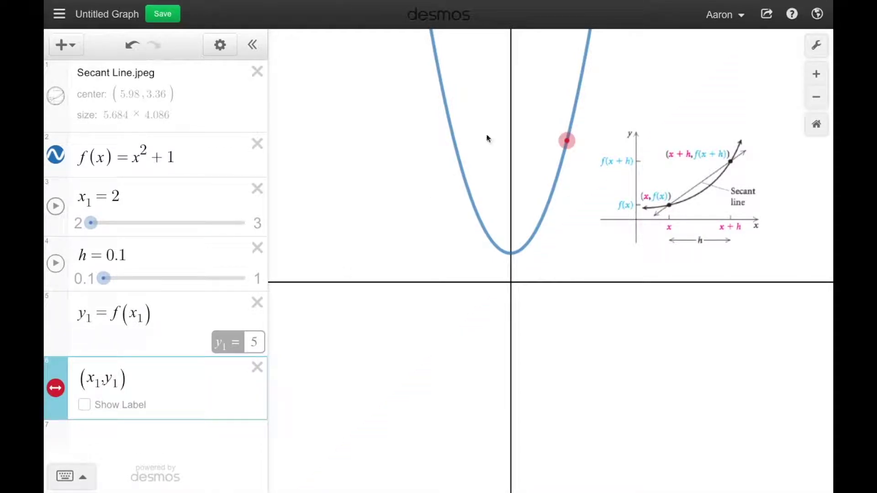
click(84, 404)
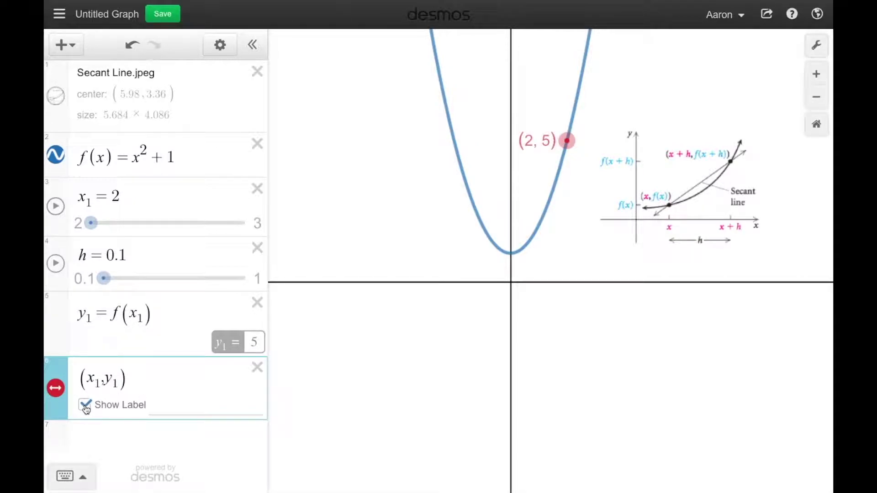
click(140, 441)
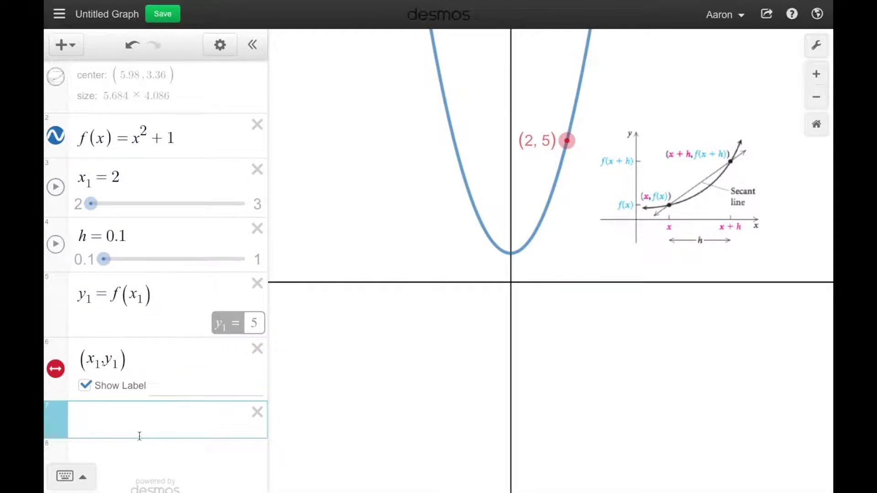
Step: Define x₂ = x₁ + h and y₂ = f(x₁ + h), giving 2.1 and 5.41
text(x_2 )
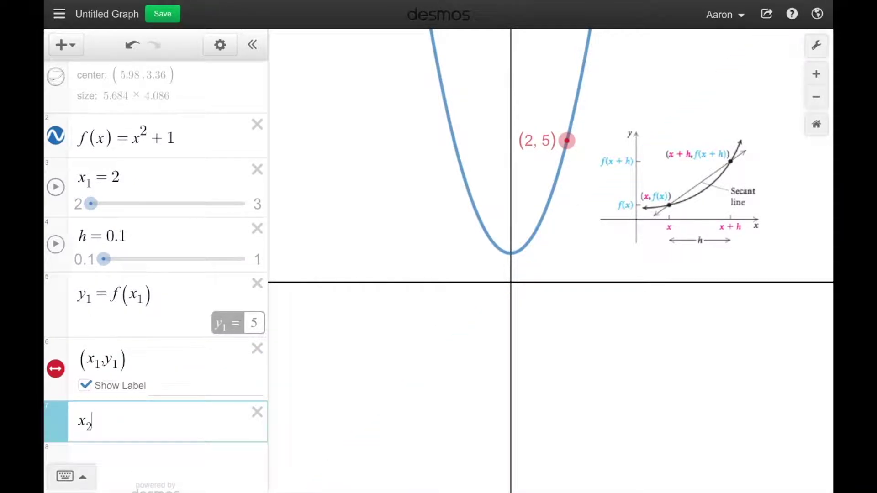
text(=)
text(x_1+h)
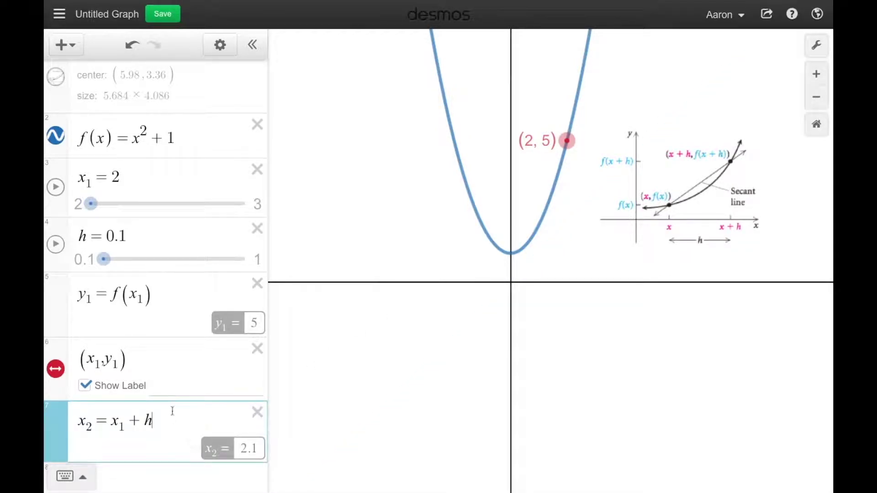
scroll(172, 411, down, 1)
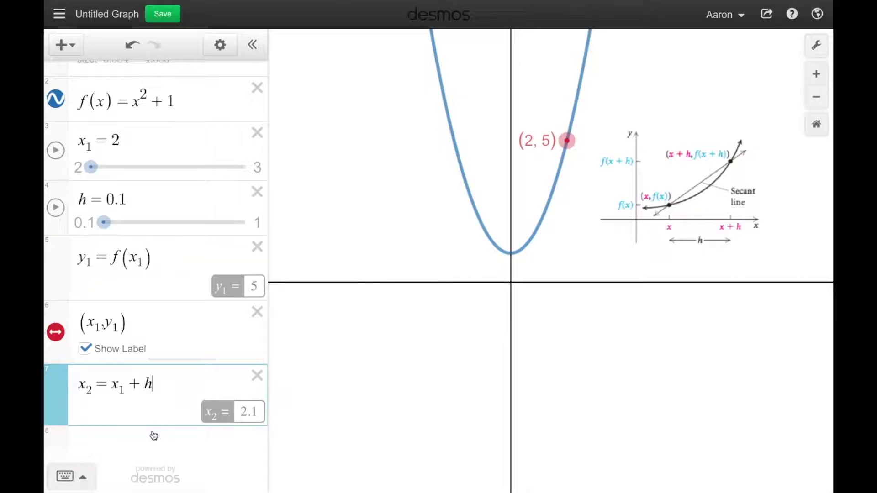
click(139, 441)
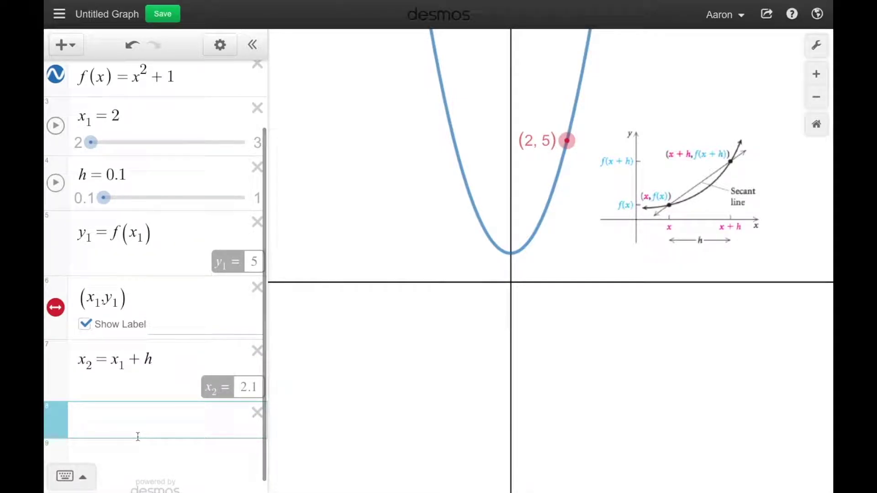
text(y_2=)
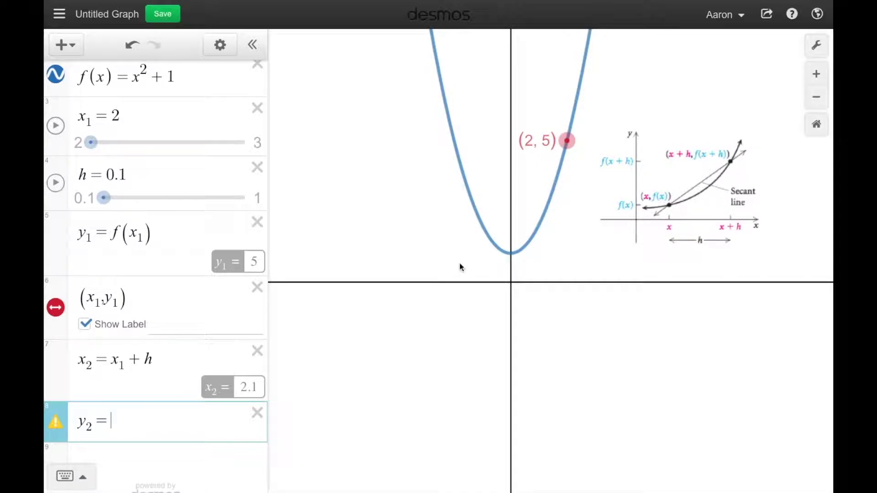
text(f()
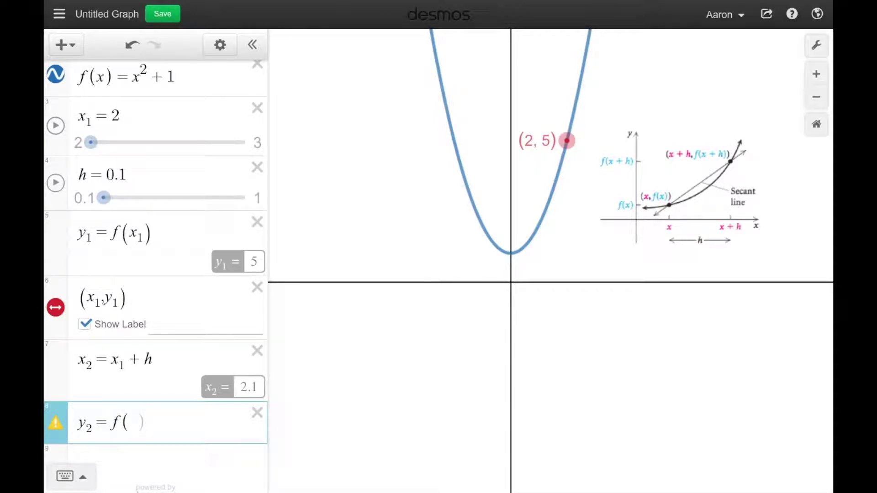
text(x1+h)
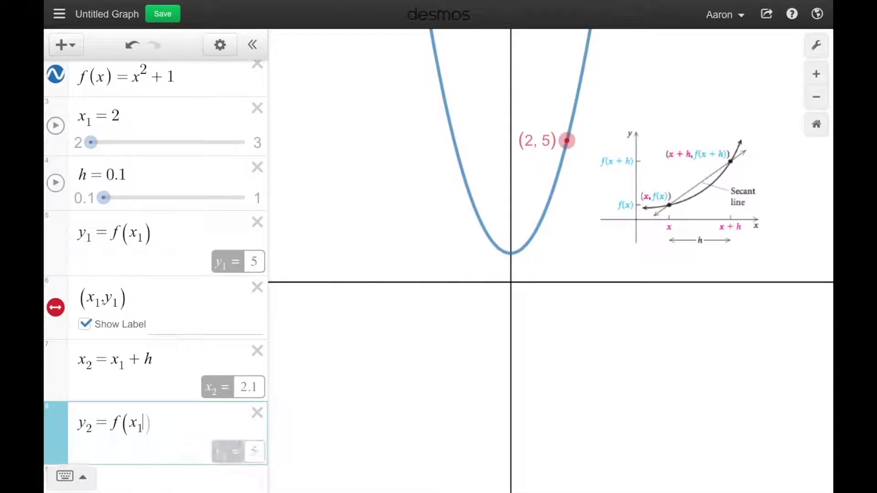
text())
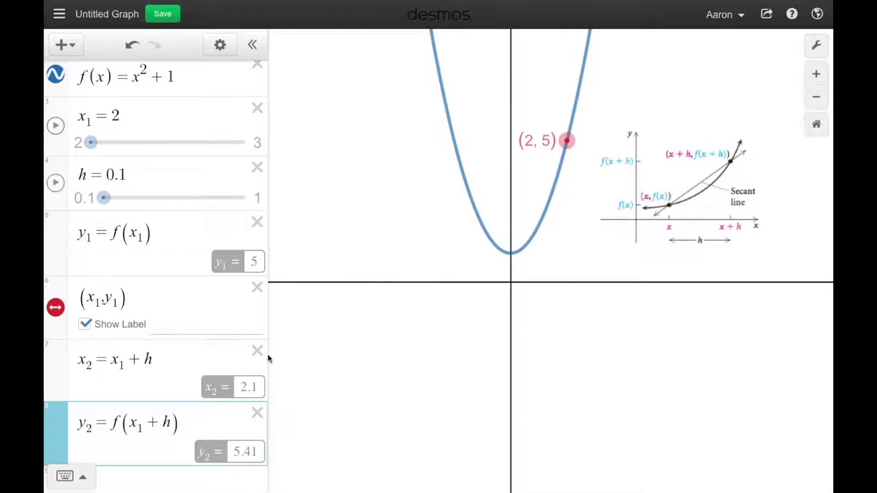
Step: Extend the point row to (x₁,y₁),(x₂,y₂) so the second point (2.1, 5.41) plots
click(164, 302)
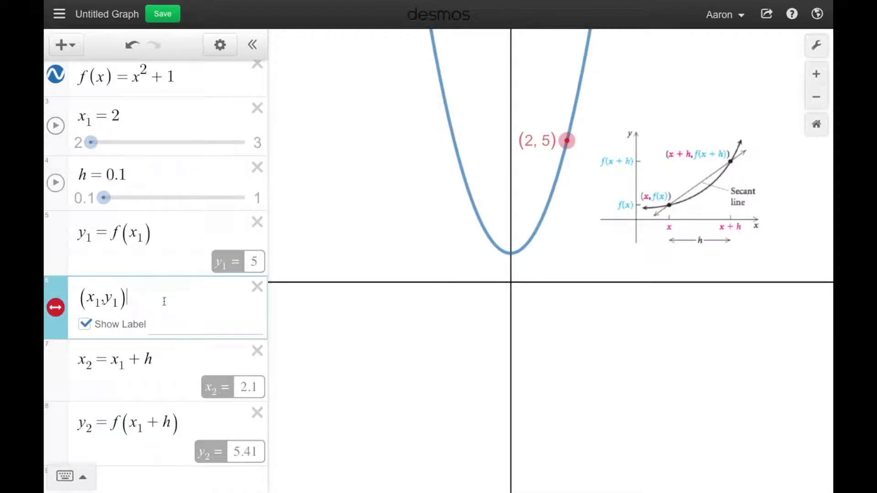
text(,()
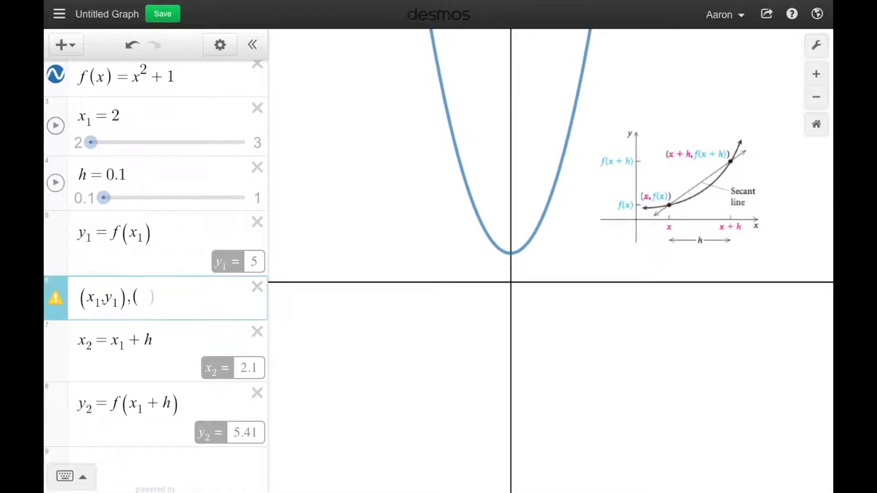
text(x2,y2)
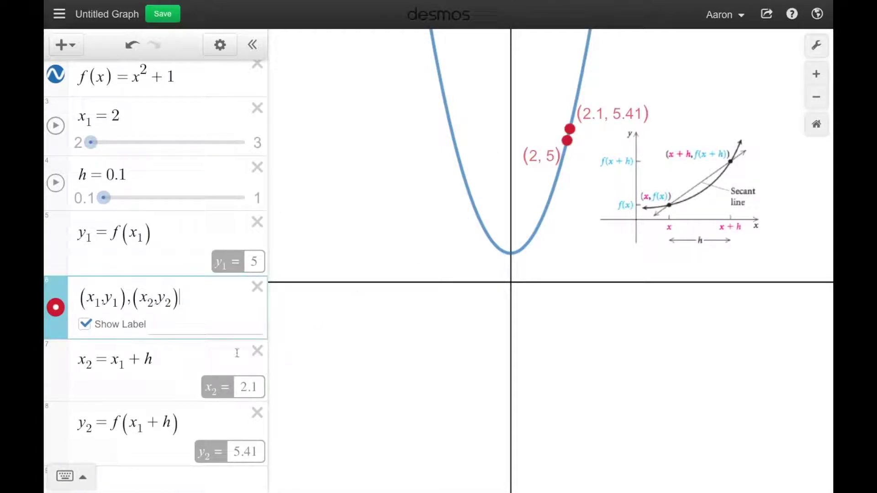
scroll(155, 436, down, 1)
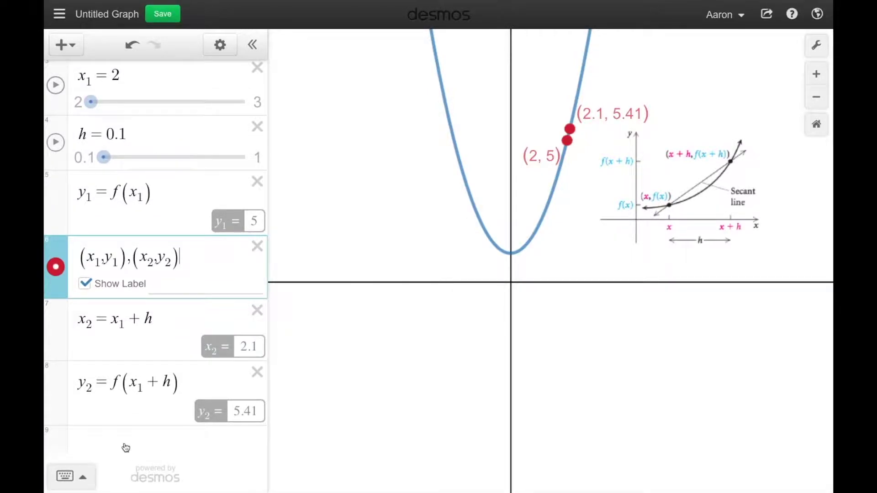
click(124, 447)
Step: Define the secant slope m = (y₂ − y₁)/(x₂ − x₁), which evaluates to 4.1
text(m=)
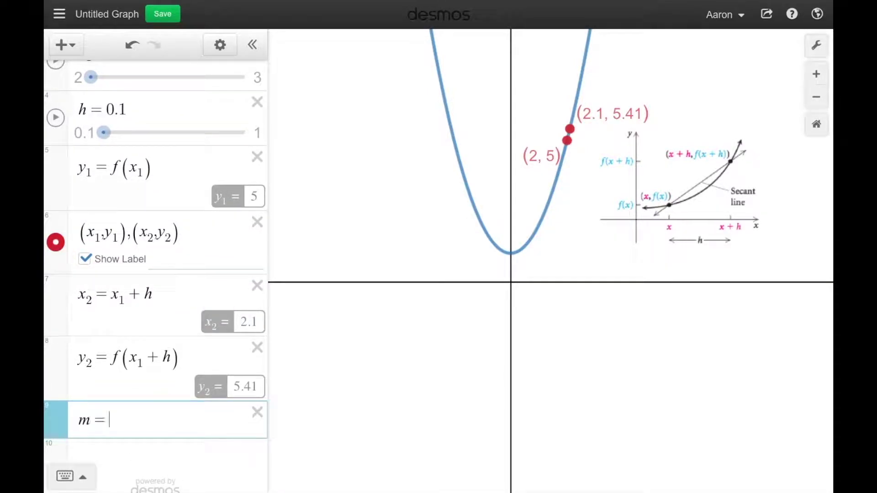
text((y_2)
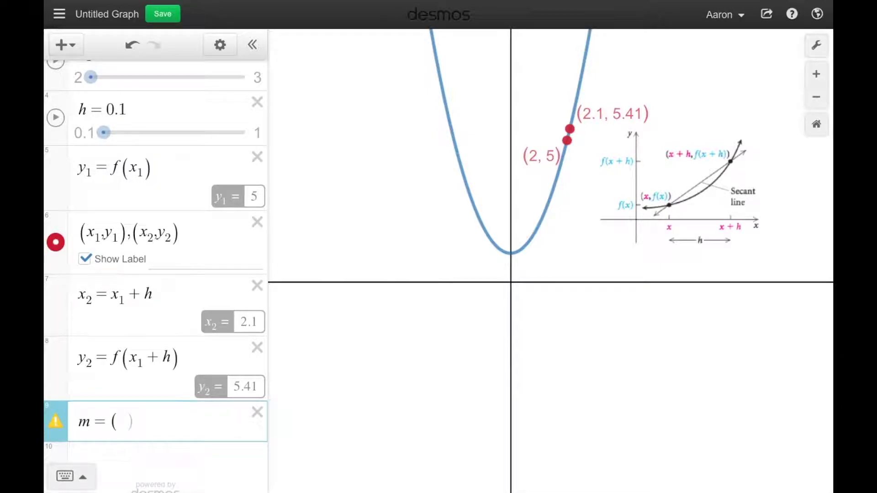
text(-y_1))
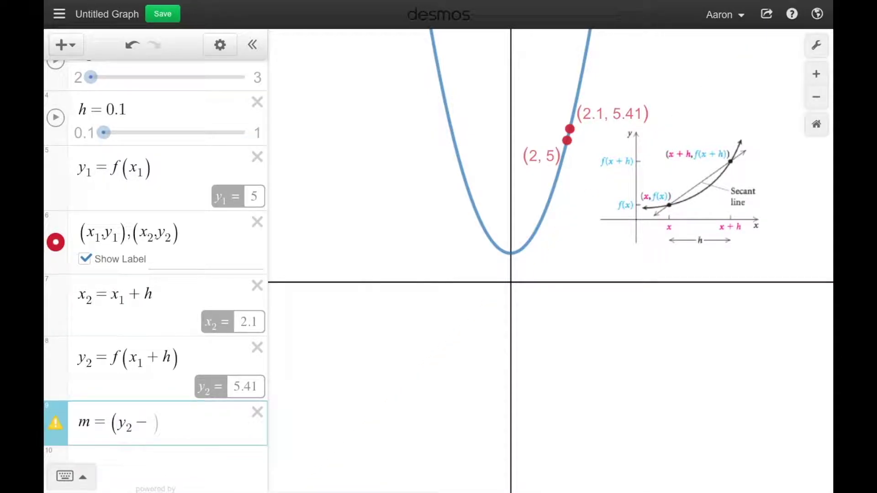
text(/)
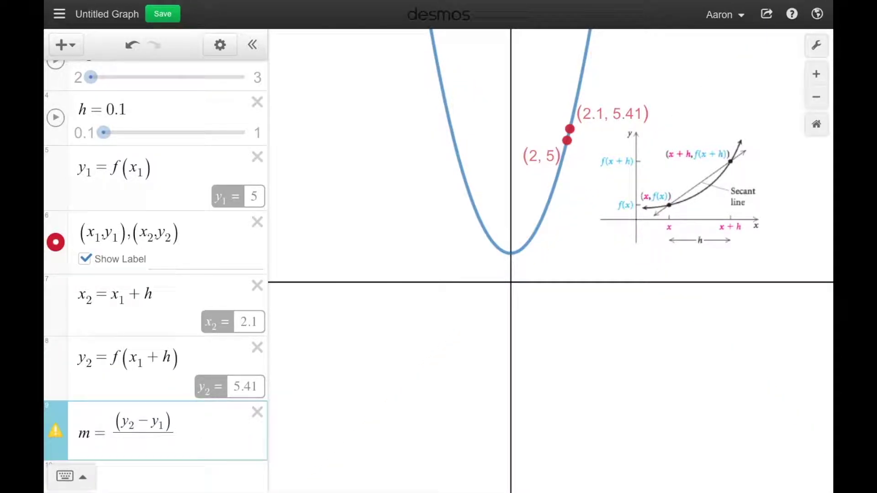
text(x_2)
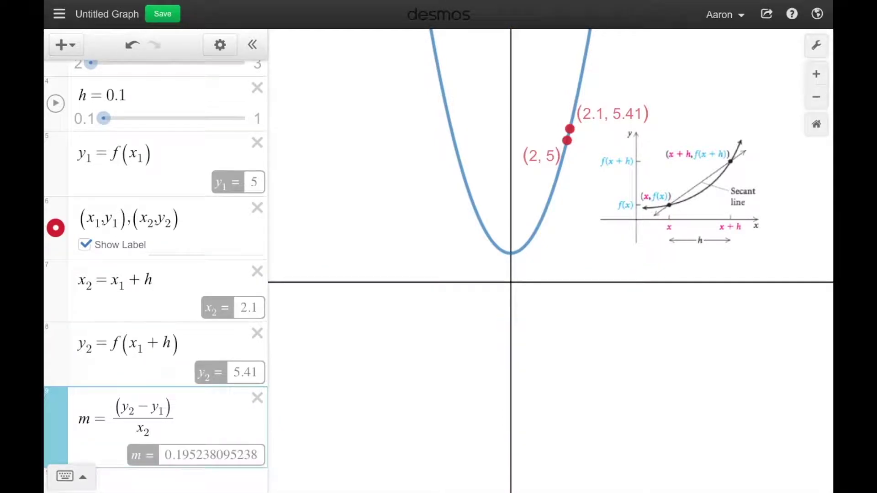
text(-x_1)
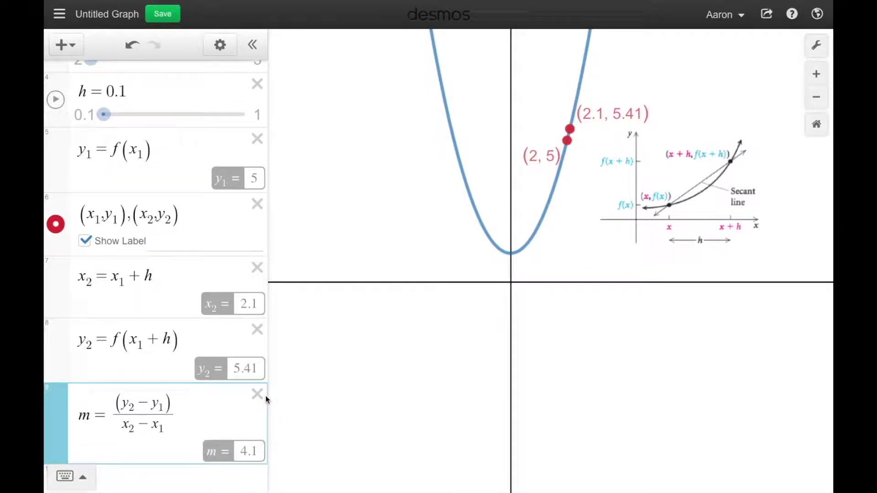
click(181, 475)
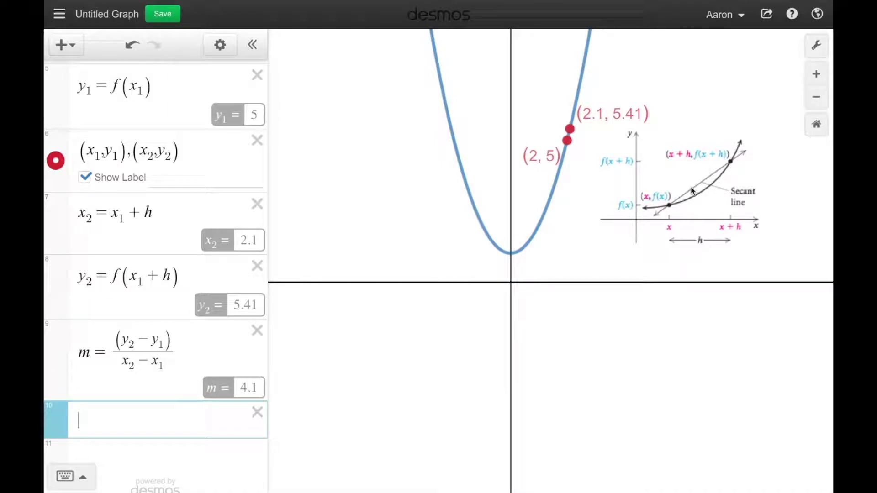
Step: Resize the secant diagram to 3.425 × 2.463 and center it at (4.936, 5.086)
scroll(553, 202, up, 3)
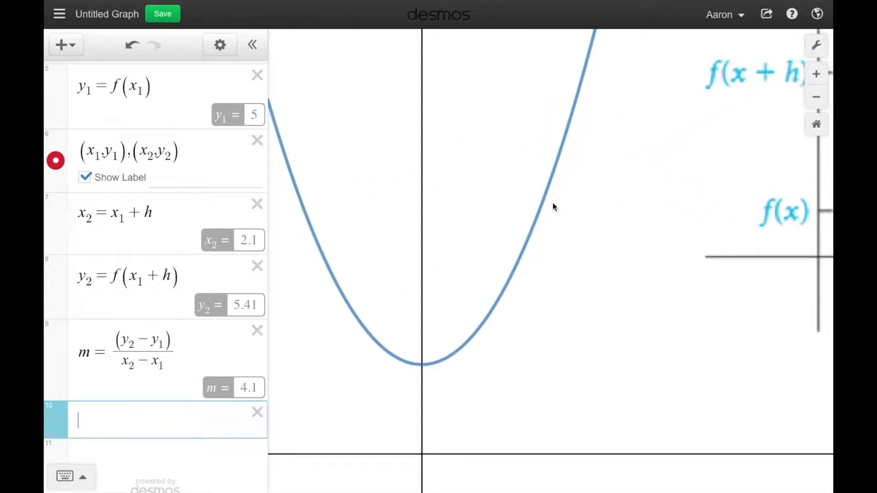
scroll(552, 202, up, 1)
drag(638, 192, 327, 444)
click(540, 434)
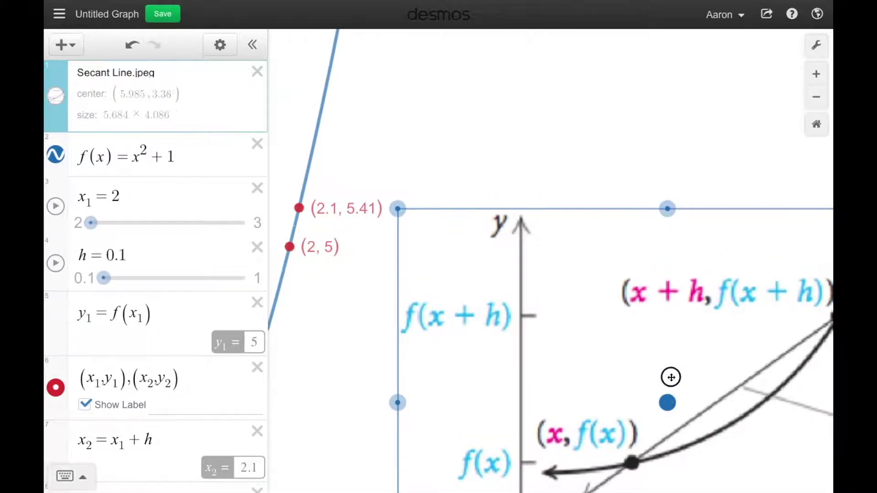
drag(668, 401, 658, 237)
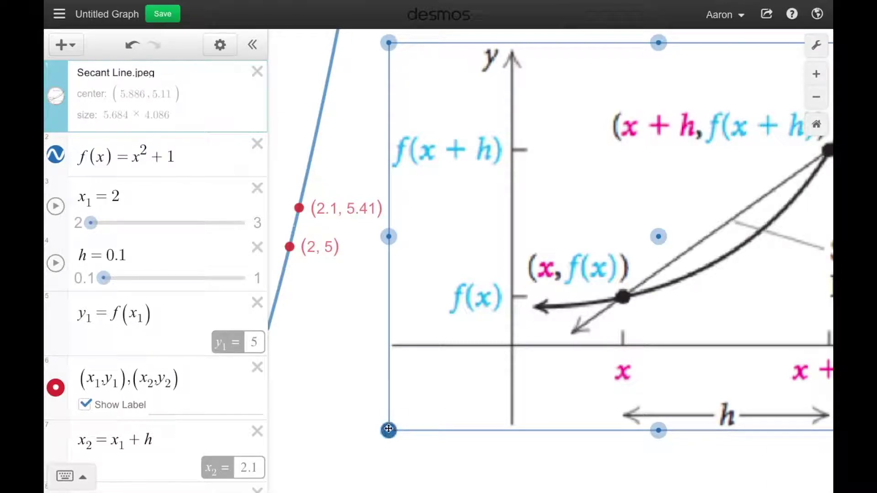
drag(402, 410, 499, 328)
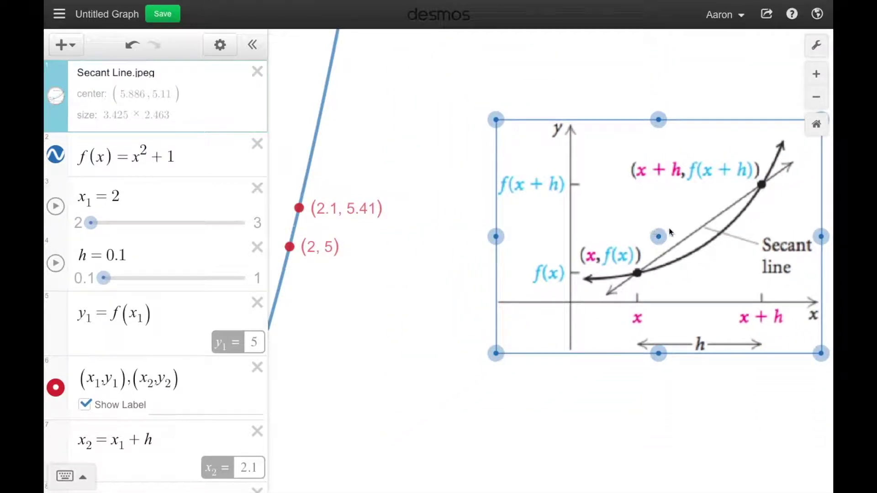
drag(658, 237, 570, 239)
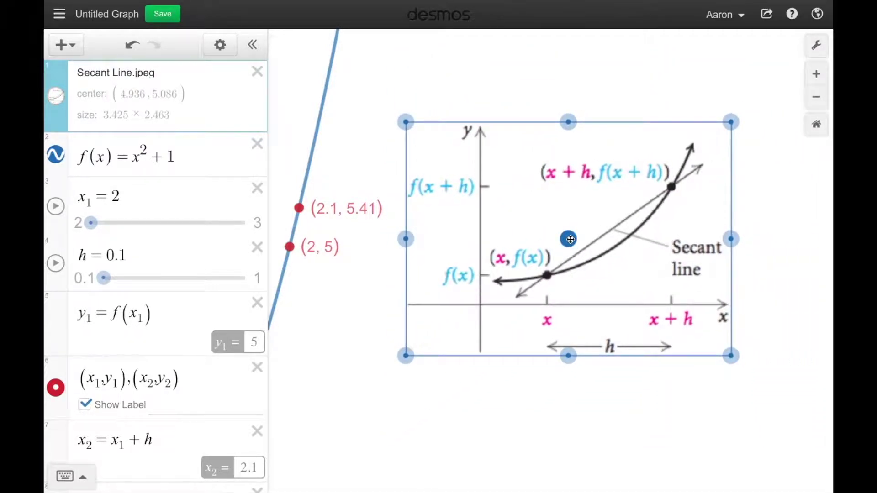
click(534, 402)
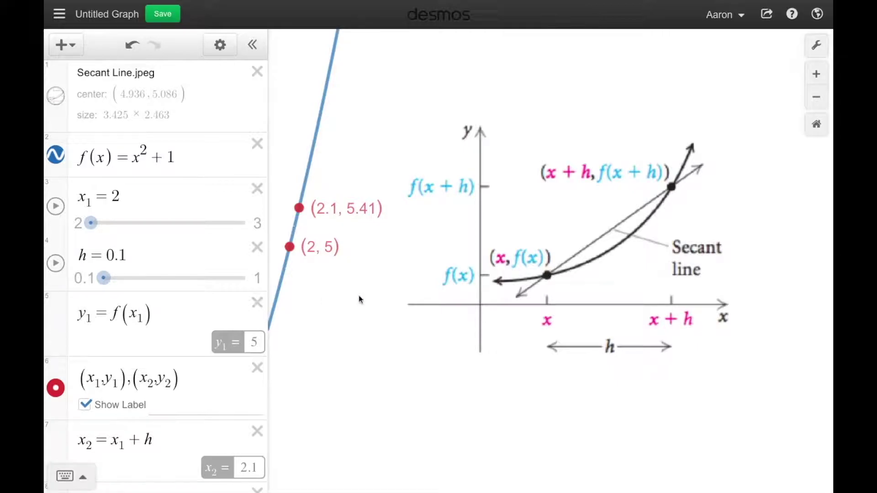
drag(359, 298, 455, 274)
scroll(186, 341, down, 5)
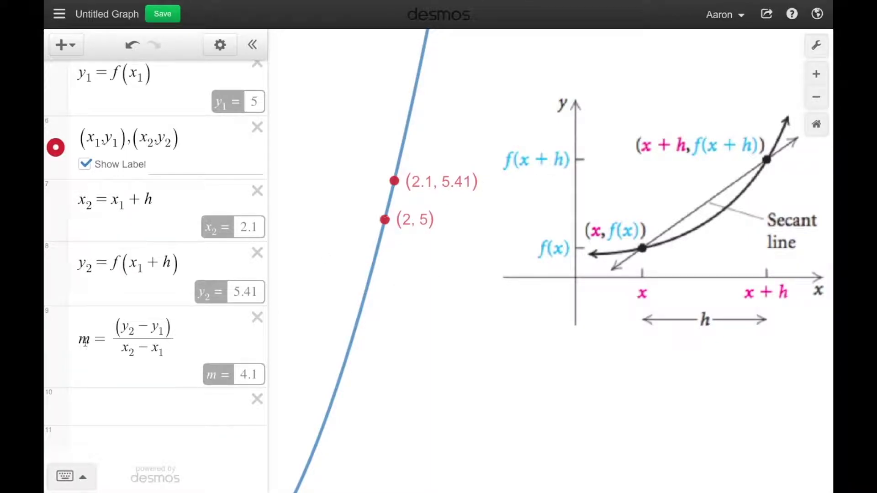
Step: Graph the secant line y − y₁ = m(x − x₁) in red
click(132, 411)
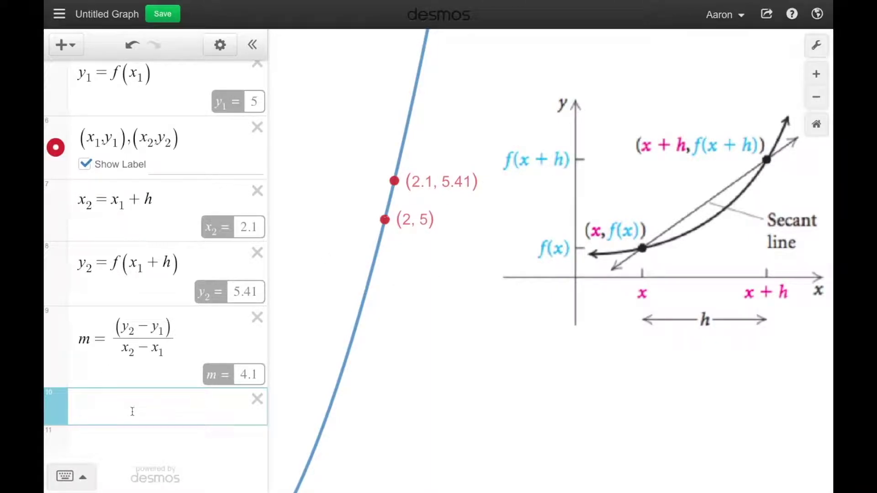
text(y-yy1=m(x-x1))
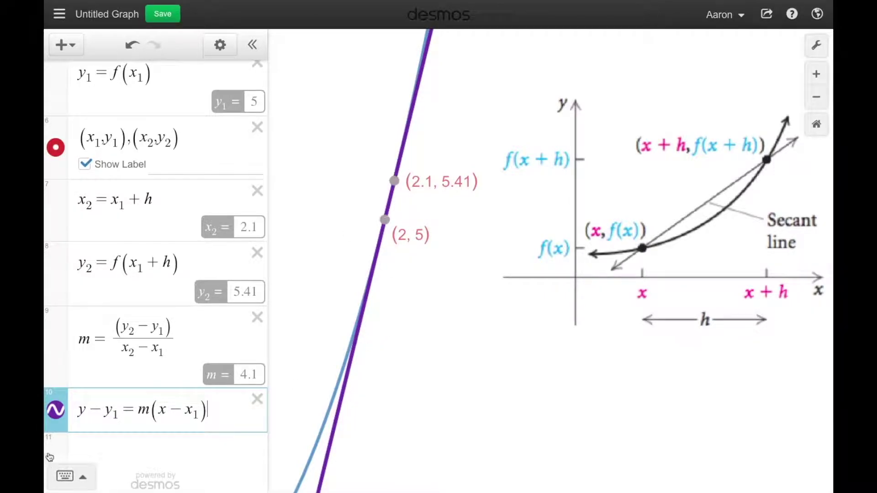
click(56, 412)
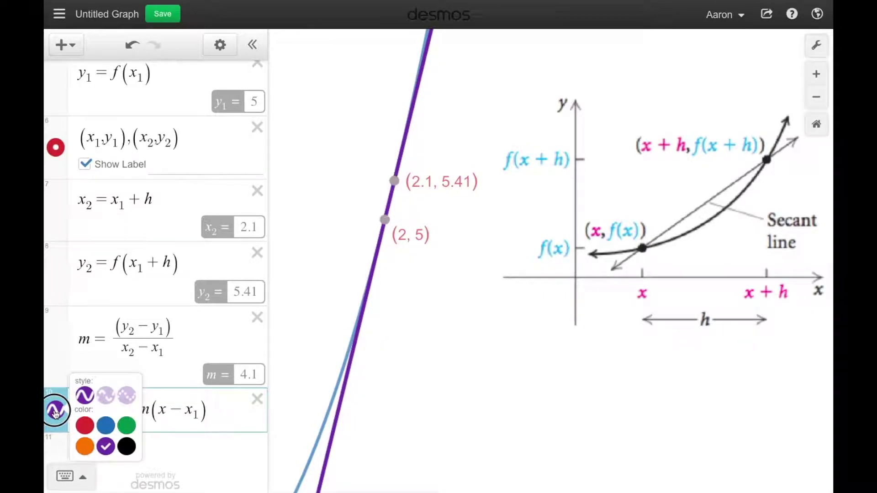
click(90, 426)
click(192, 460)
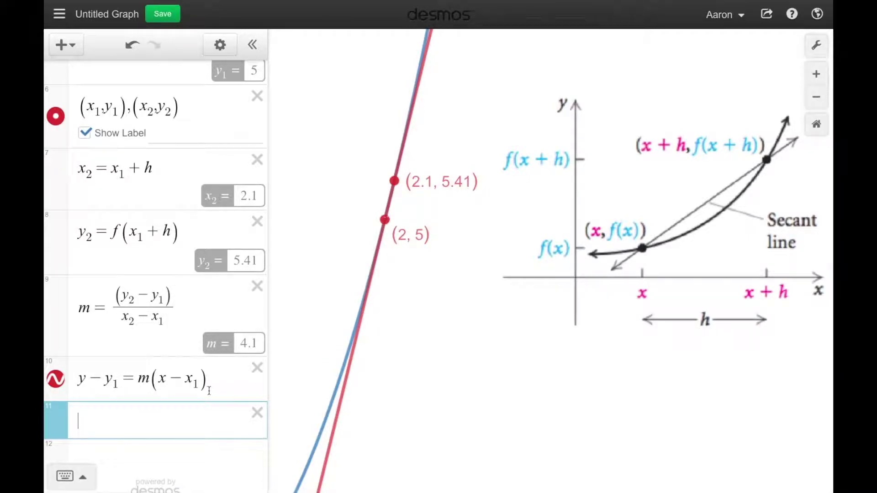
Step: Raise h to 1 so the secant runs through (2, 5) and (3, 10) with slope 5
scroll(149, 224, up, 8)
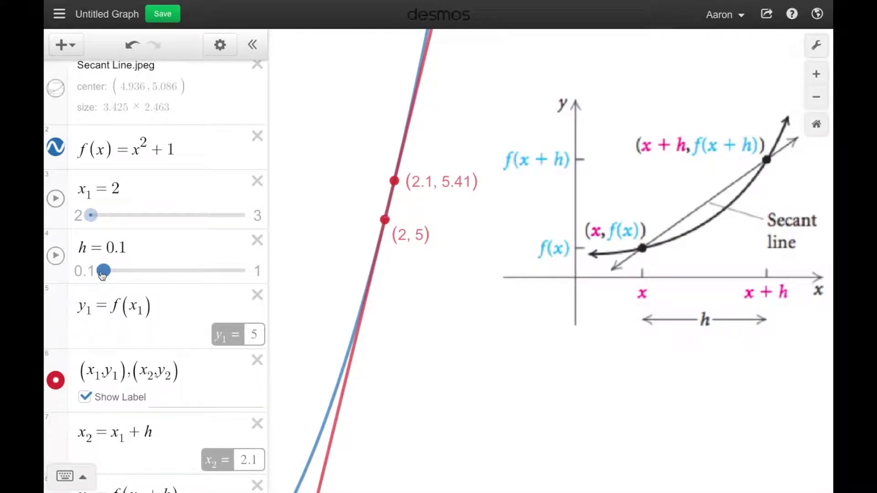
drag(103, 270, 222, 254)
drag(361, 178, 344, 426)
scroll(206, 396, down, 1)
scroll(237, 143, up, 3)
drag(226, 114, 245, 121)
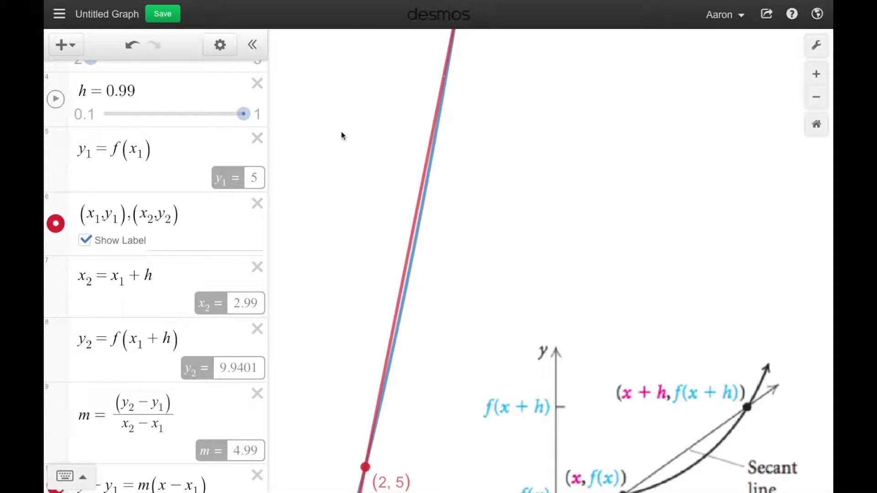
scroll(341, 136, down, 3)
scroll(341, 135, up, 1)
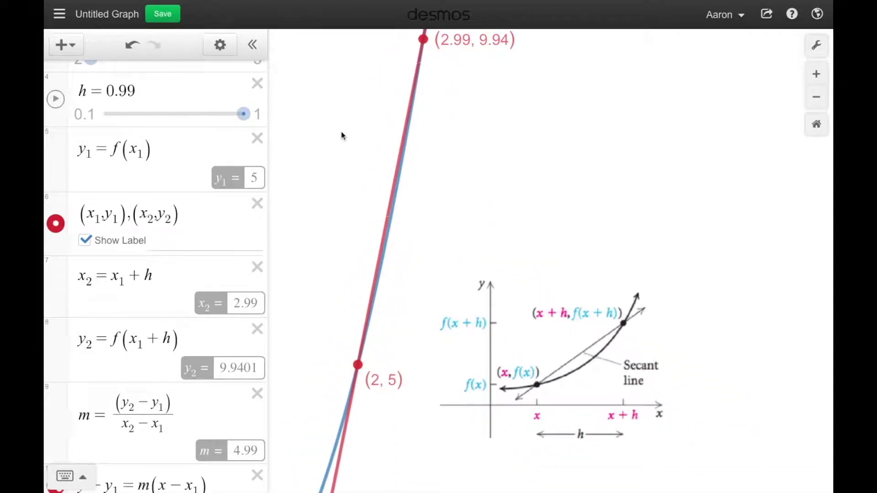
scroll(341, 132, down, 1)
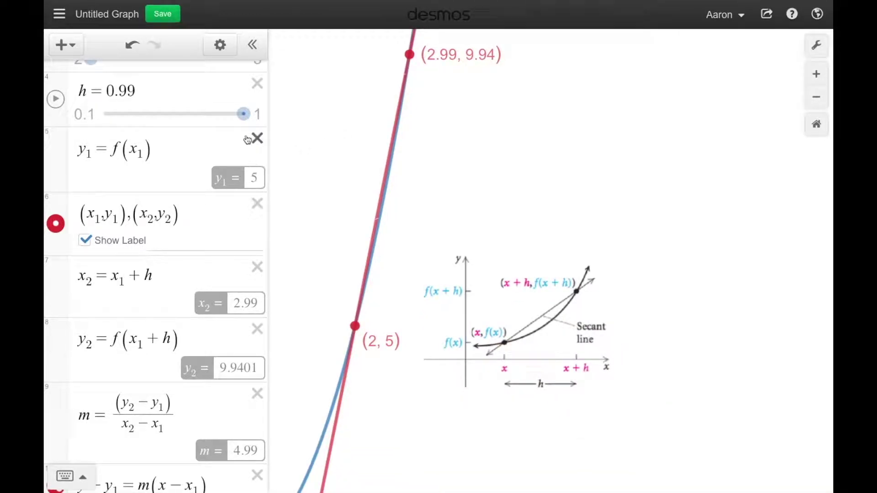
drag(245, 113, 277, 112)
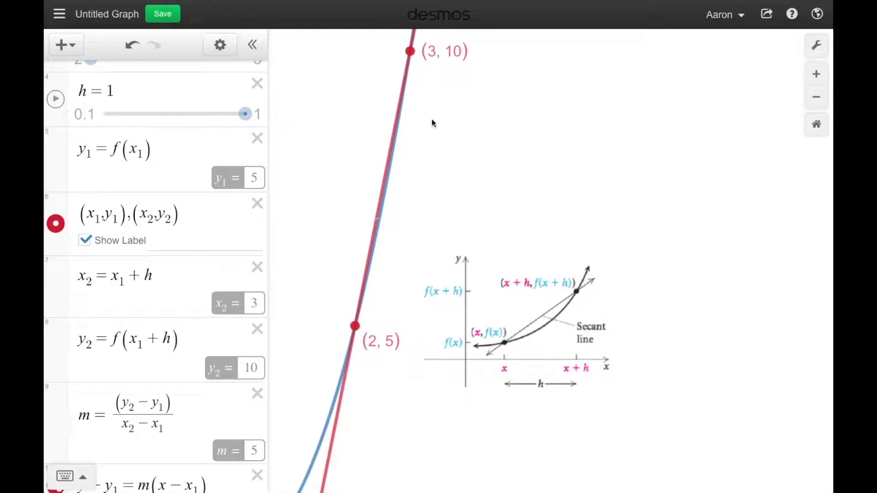
Step: Bring h back down to 0.1, returning the slope to 4.1
drag(243, 118, 125, 143)
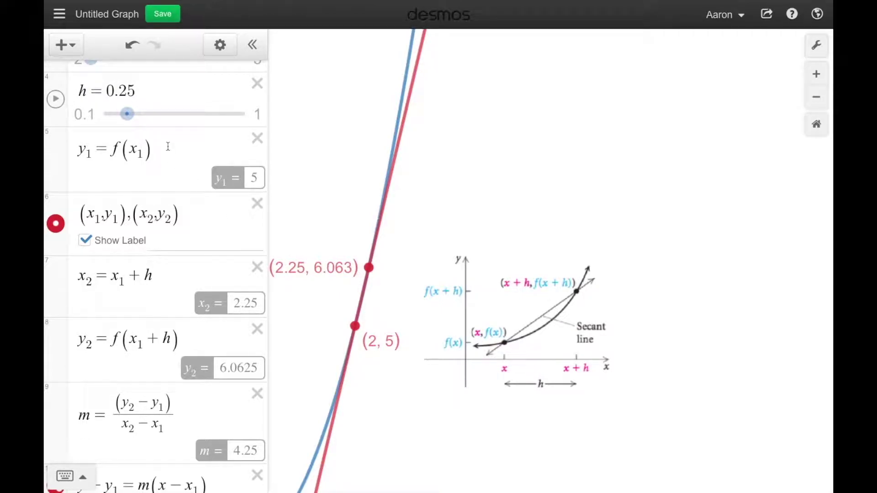
drag(126, 119, 249, 121)
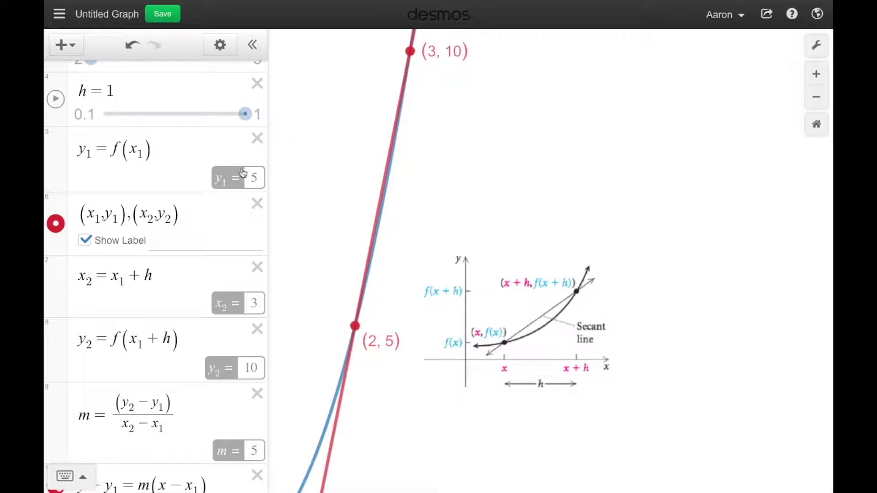
drag(249, 117, 103, 129)
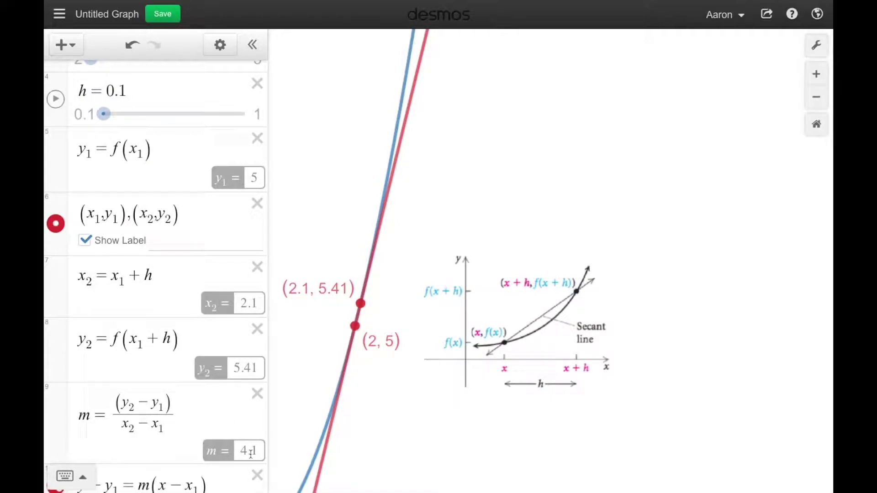
Step: Change h's lower limit from 0.1 to 0.001 and briefly animate h
click(85, 113)
click(85, 114)
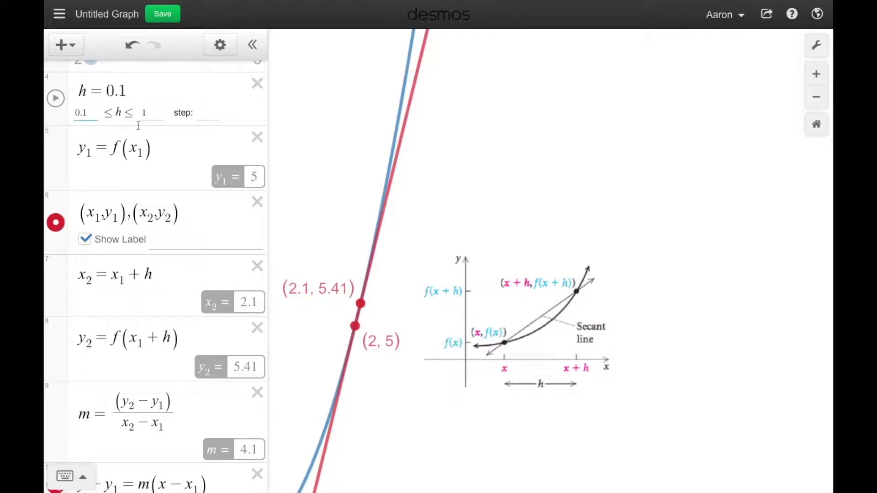
text(00)
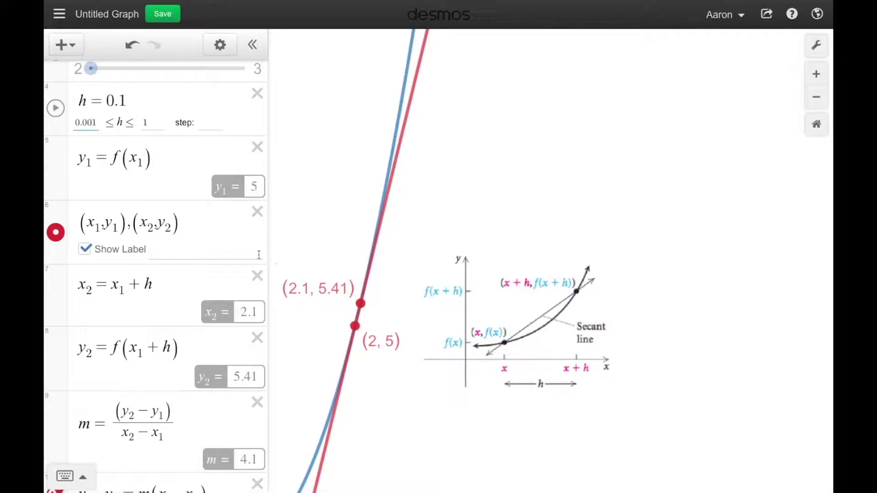
click(55, 108)
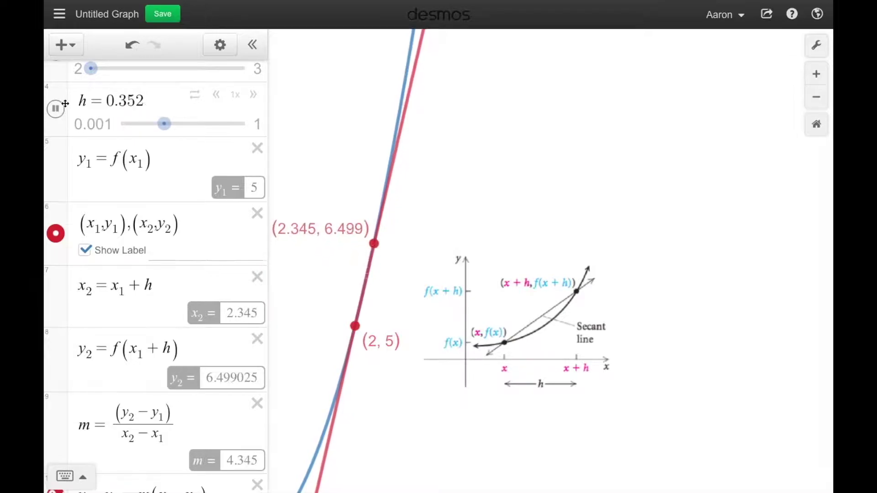
click(56, 108)
Step: Drag h down to 0.001, where the slope is 4.001, then back to 0.1
drag(176, 123, 112, 126)
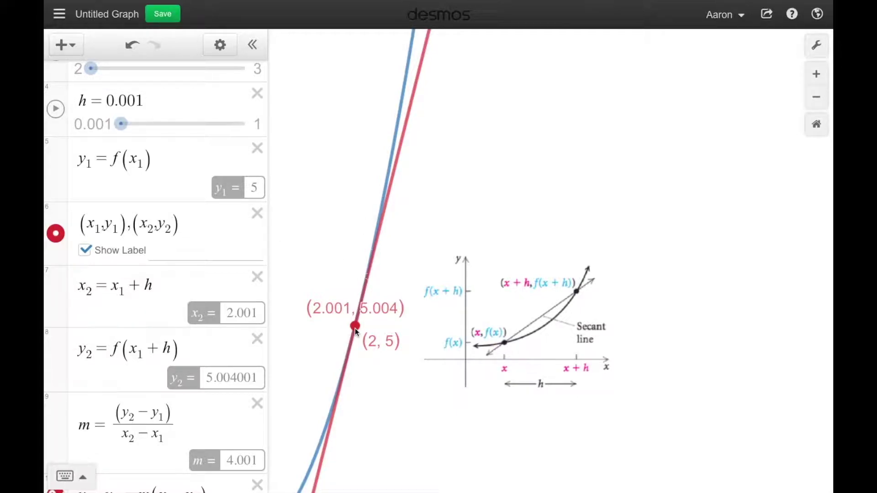
mouse_move(121, 125)
mouse_down()
mouse_move(153, 126)
mouse_move(104, 123)
mouse_up()
click(89, 123)
text(0)
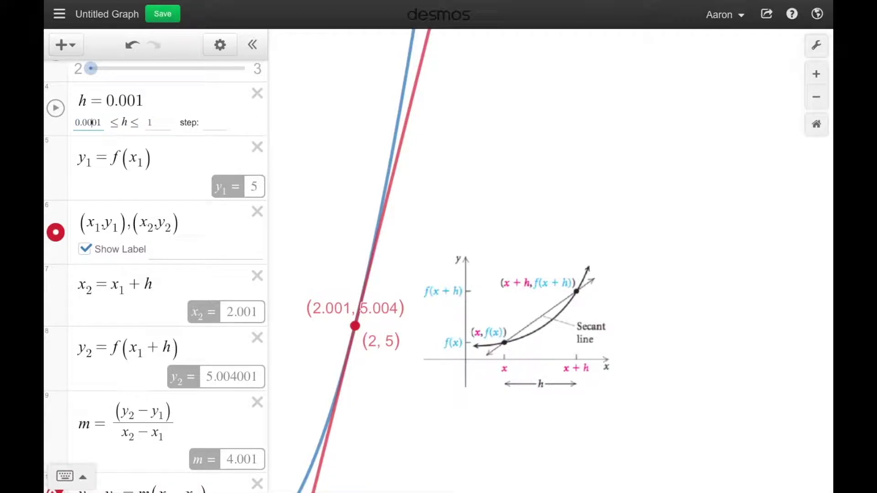
mouse_move(136, 124)
mouse_down()
mouse_move(150, 124)
mouse_move(127, 128)
mouse_up()
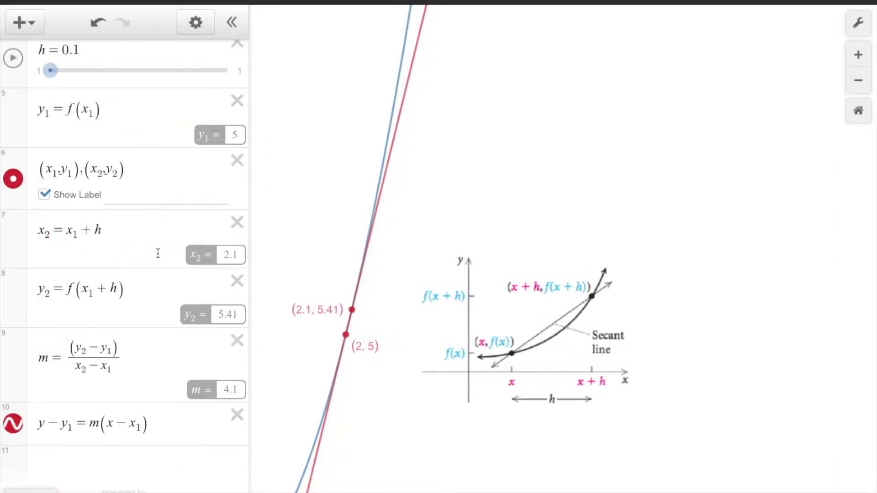
Step: Move x1 to 3 so the secant passes through (3, 10) and (3.1, 10.61), slope 6.1
scroll(157, 253, up, 3)
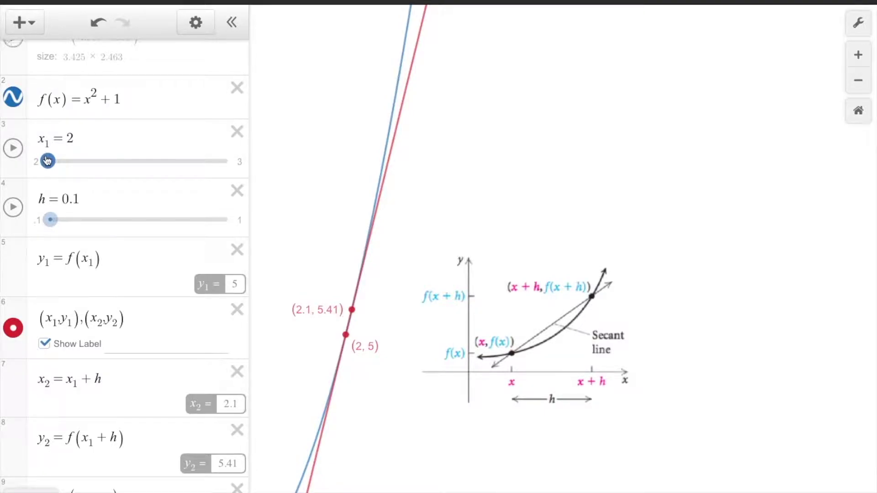
drag(49, 162, 262, 175)
drag(452, 129, 431, 434)
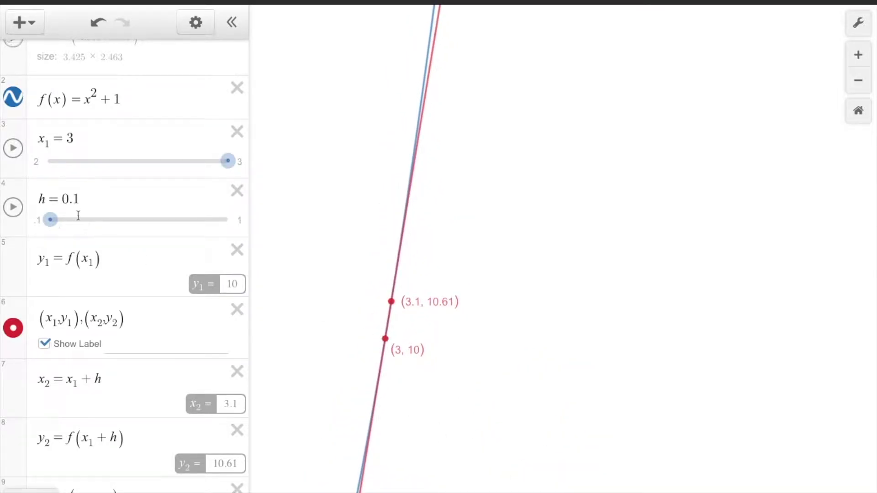
Step: Raise h to 1 to show (4, 17) with slope 7, then bring h back to 0.1
drag(51, 220, 228, 220)
drag(452, 211, 446, 315)
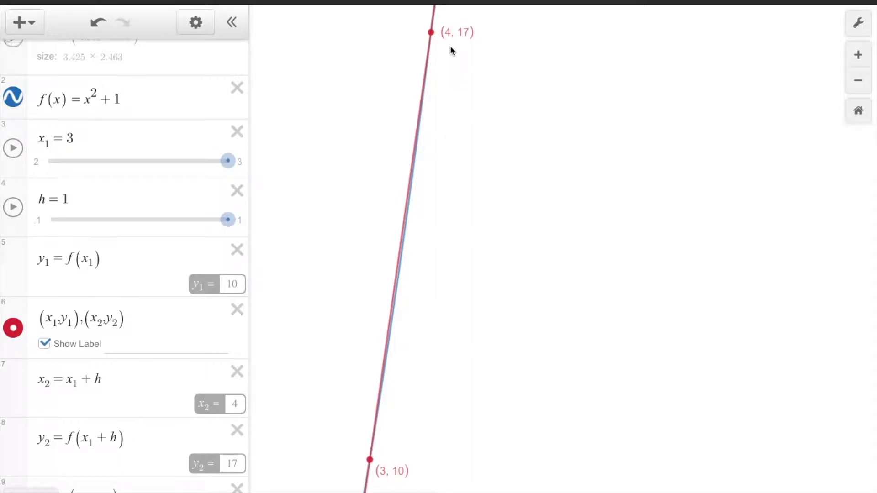
scroll(139, 445, down, 3)
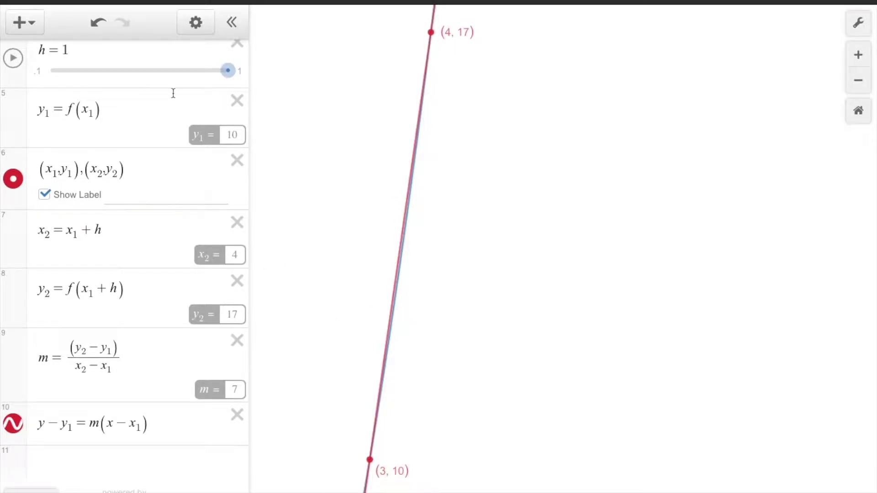
drag(233, 79, 40, 87)
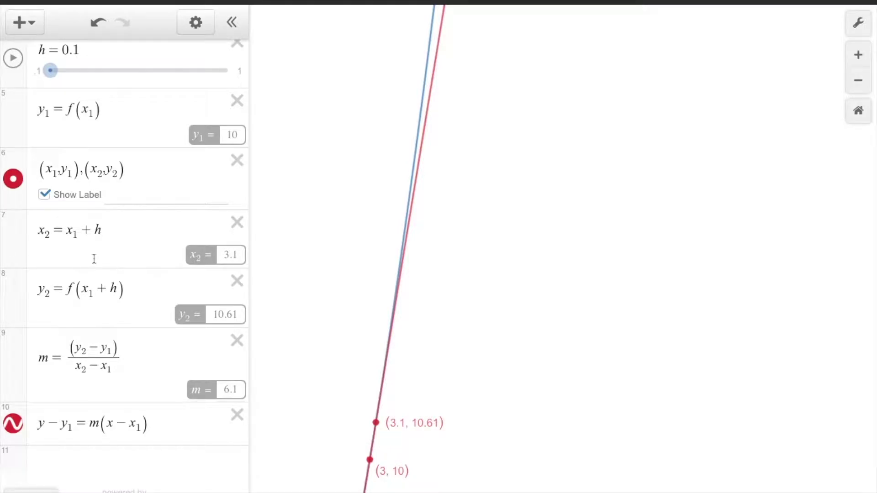
Step: Set h directly to 0.000001 in its expression
click(41, 75)
click(48, 73)
click(72, 49)
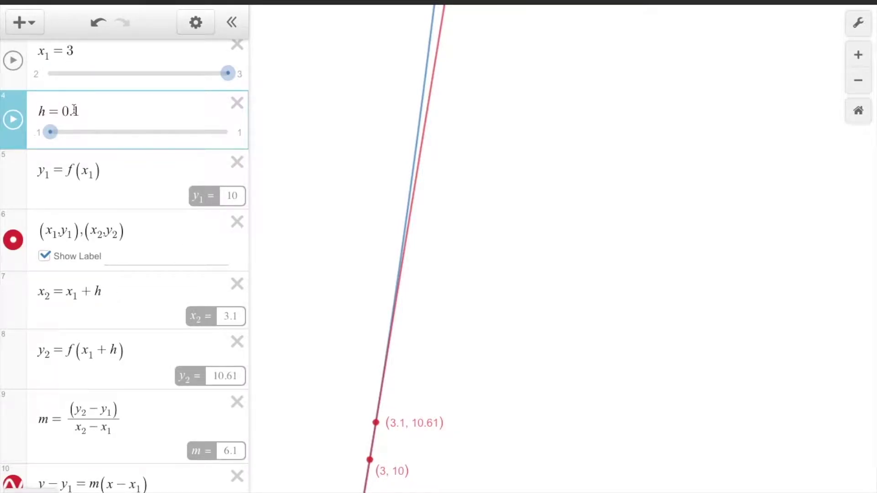
text(00000)
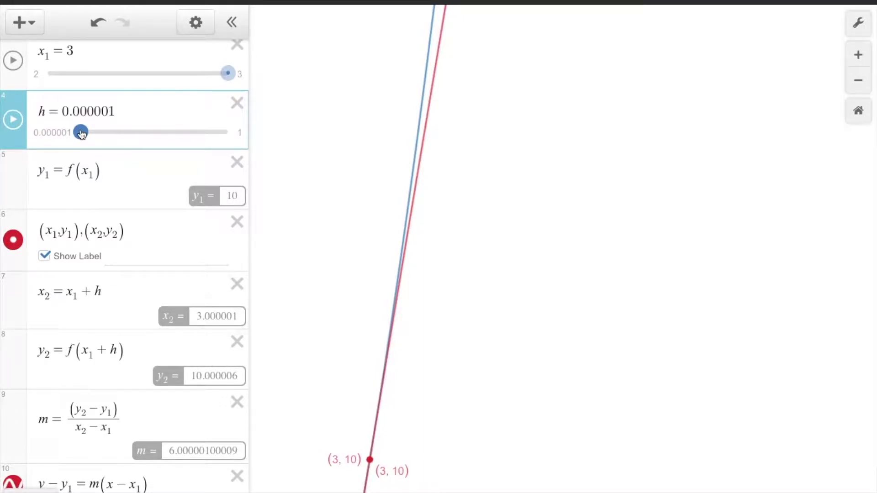
Step: Change the h slider's lower limit to 0.00
scroll(147, 276, down, 2)
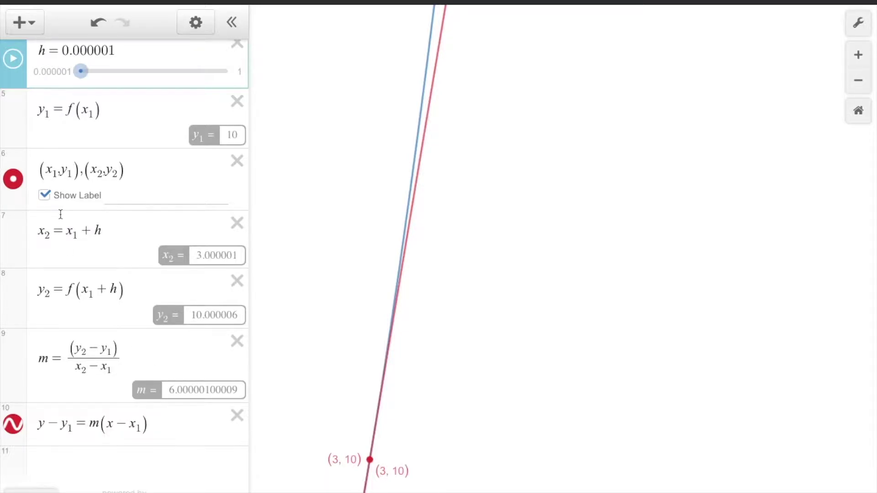
click(66, 73)
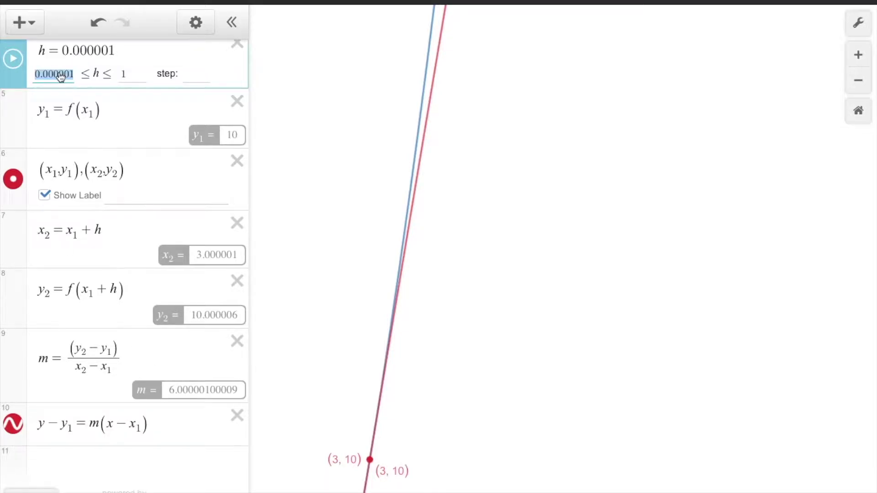
click(72, 76)
key(BackSpace)
key(BackSpace)
key(BackSpace)
key(BackSpace)
key(Return)
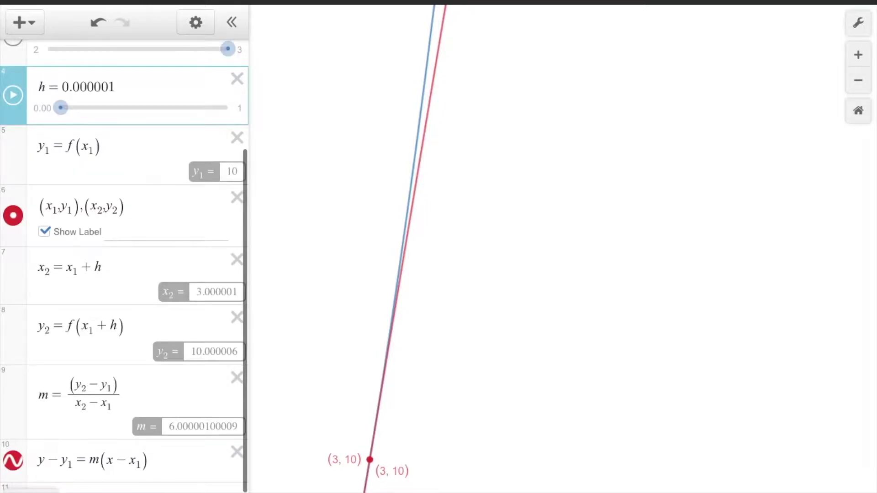
Step: Drag h to 0, where the slope is undefined, then settle it at 0.02 (slope 6.02)
drag(64, 108, 37, 100)
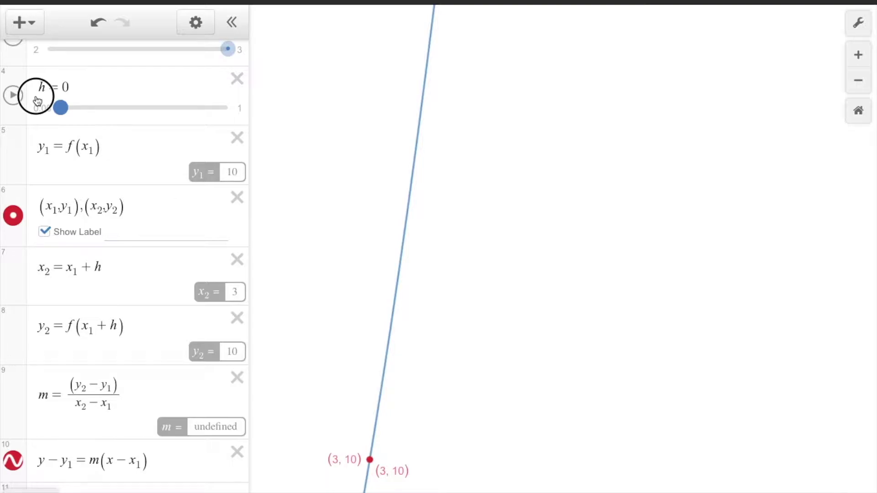
drag(37, 100, 37, 100)
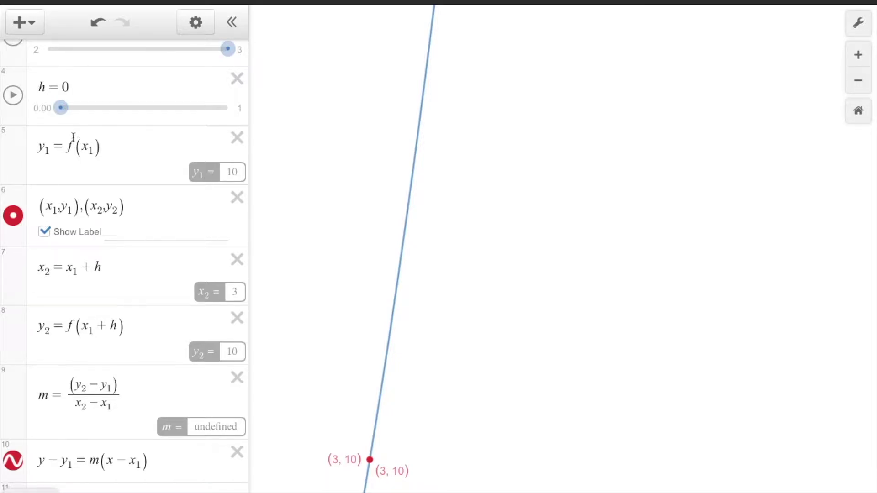
mouse_move(62, 108)
mouse_down()
mouse_move(115, 108)
mouse_move(61, 106)
mouse_up()
mouse_move(60, 106)
mouse_down()
mouse_move(83, 107)
mouse_move(65, 107)
mouse_up()
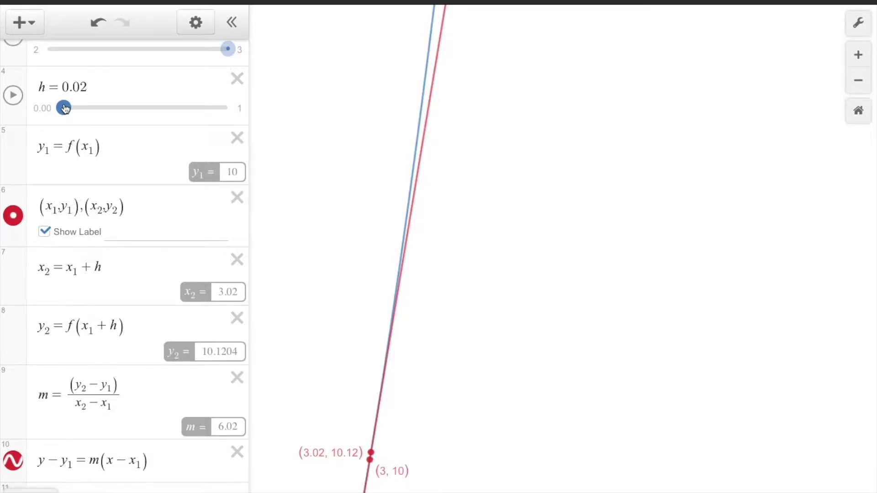
mouse_move(65, 107)
mouse_down()
mouse_move(82, 106)
mouse_move(50, 107)
mouse_up()
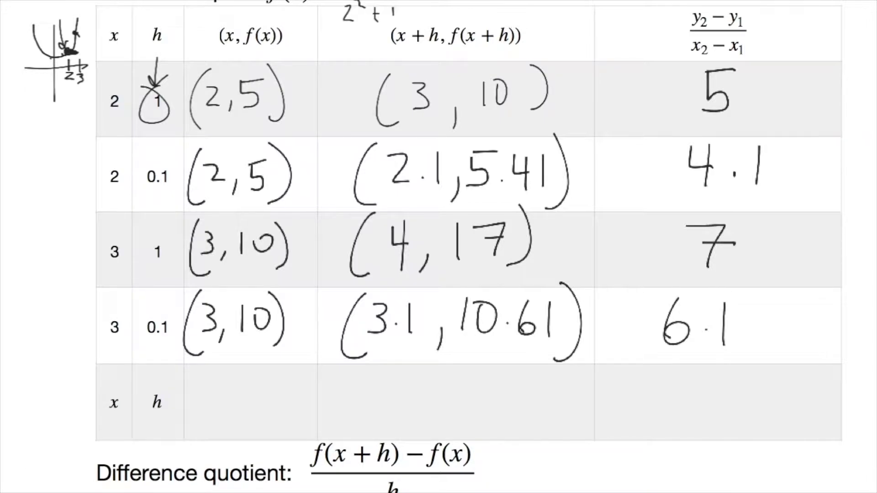
Step: Draw a bracket grouping the slopes 5 and 4.1 in the table's last column
mouse_move(773, 90)
mouse_down()
mouse_move(809, 159)
mouse_move(783, 161)
mouse_up()
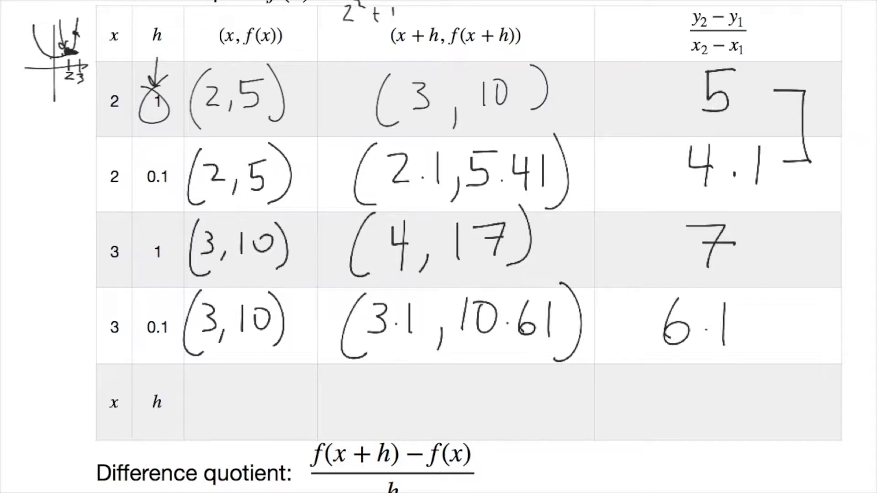